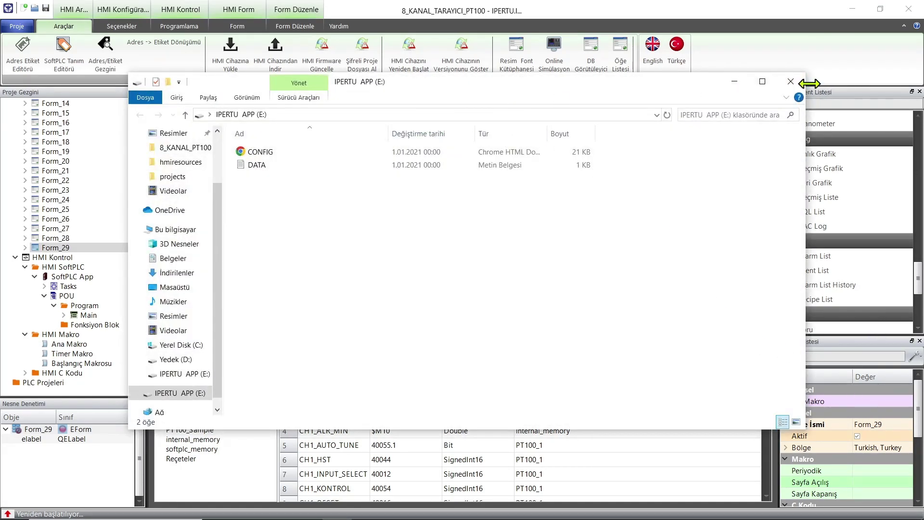
- Maximize the IPERTU APP (E:) drive window and open its CONFIG page in the browser
{"action": "left_click", "coordinate": [763, 81]}
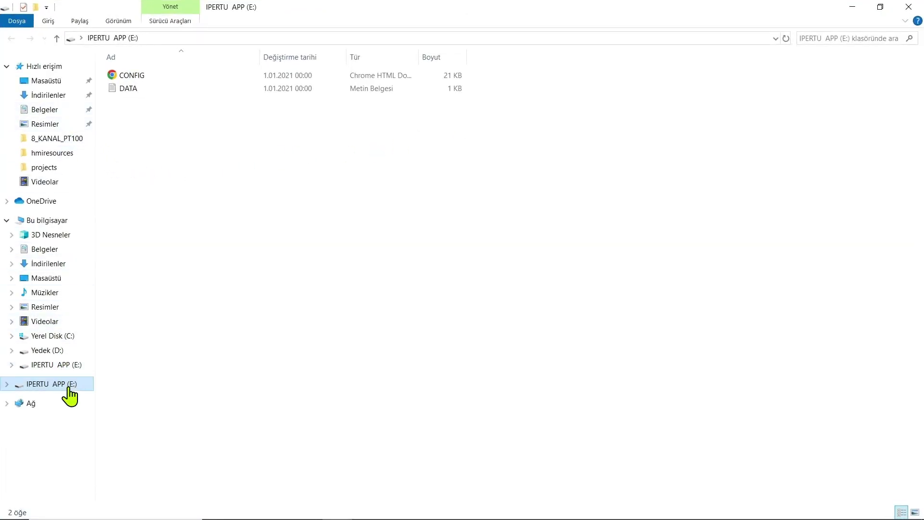
{"action": "left_click", "coordinate": [138, 75]}
{"action": "double_click", "coordinate": [136, 75]}
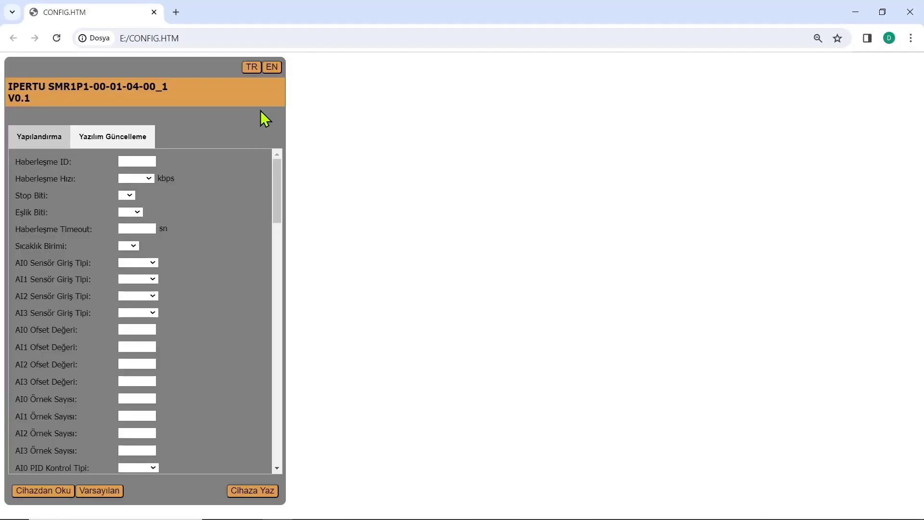
- Read the device settings from the DATA file on IPERTU APP (E:), and close the configuration page and drive window
{"action": "left_click", "coordinate": [57, 497]}
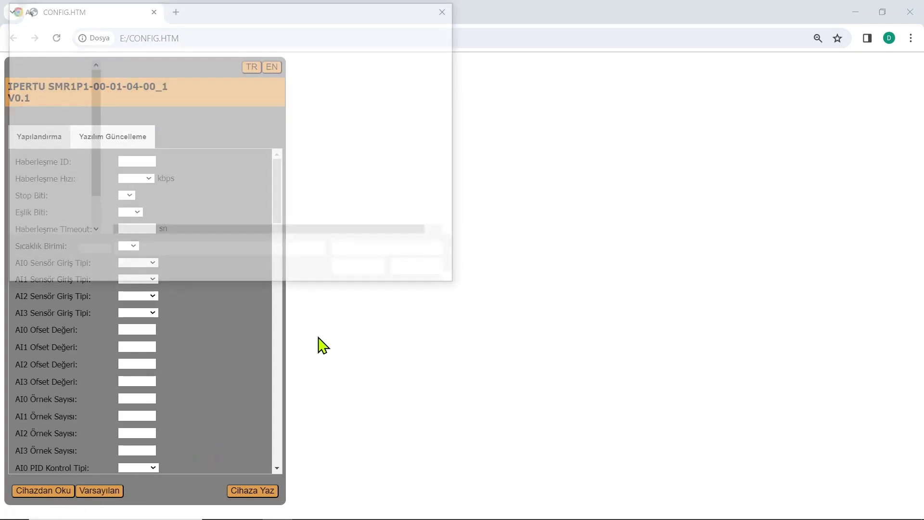
{"action": "left_click", "coordinate": [60, 215]}
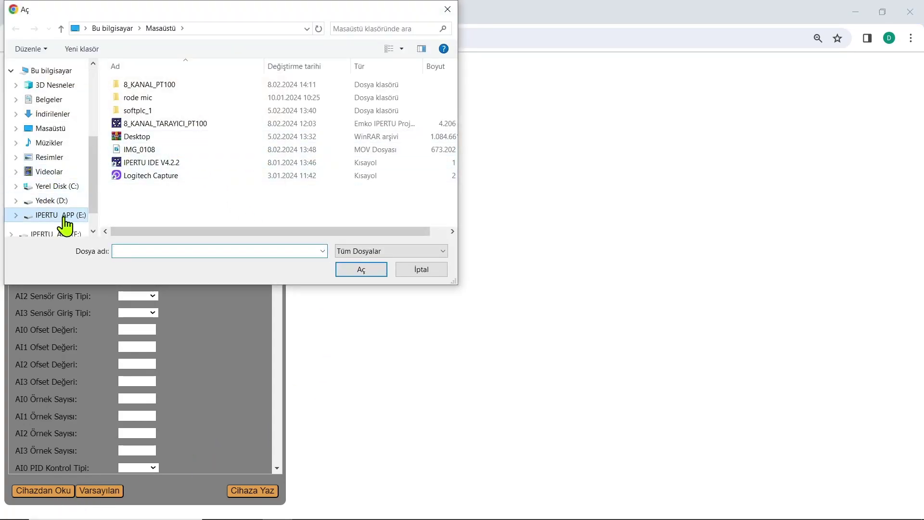
{"action": "left_click", "coordinate": [132, 98]}
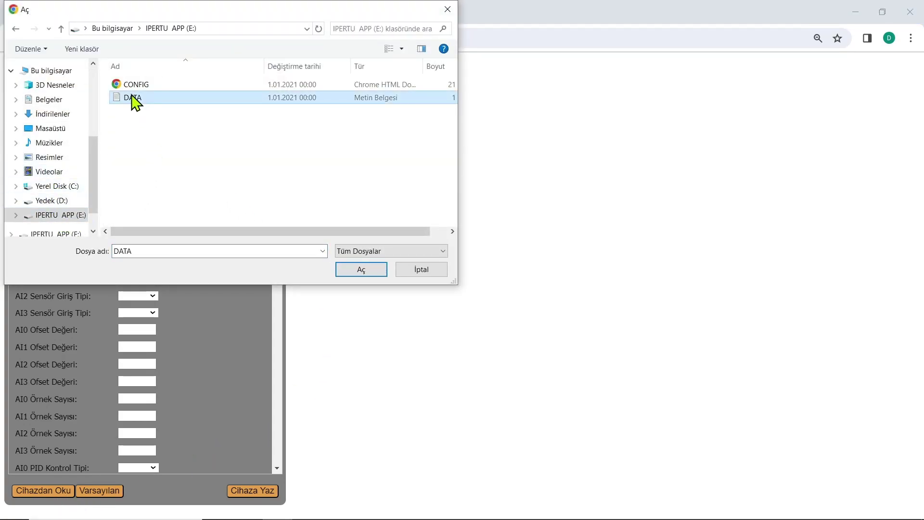
{"action": "left_click", "coordinate": [368, 272]}
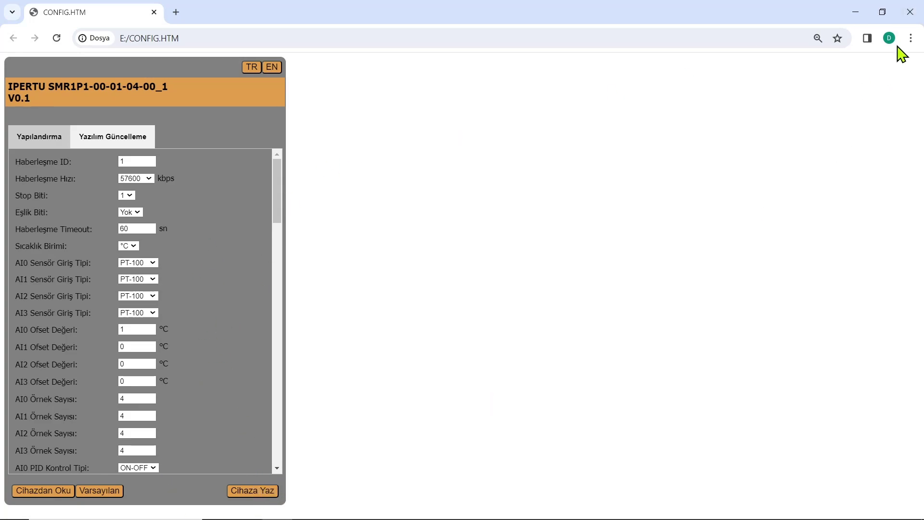
{"action": "left_click", "coordinate": [916, 19]}
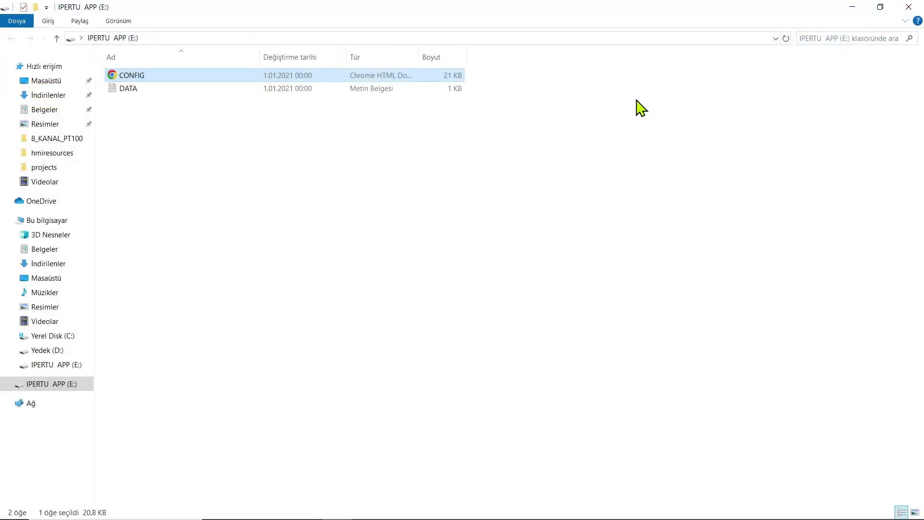
{"action": "left_click", "coordinate": [903, 6]}
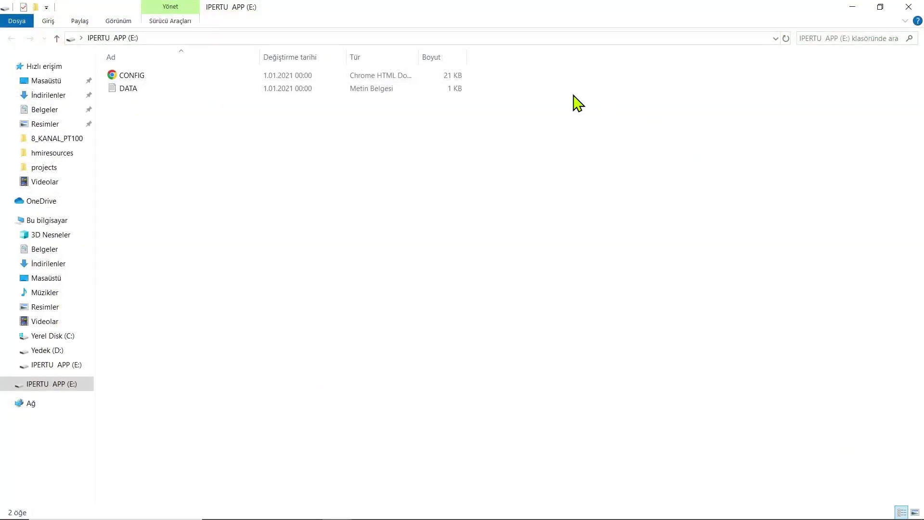
- Open the CONFIG page from the newly opened IPERTU APP (E:) drive and read the device settings from its DATA file
{"action": "left_click", "coordinate": [145, 76]}
{"action": "double_click", "coordinate": [145, 77]}
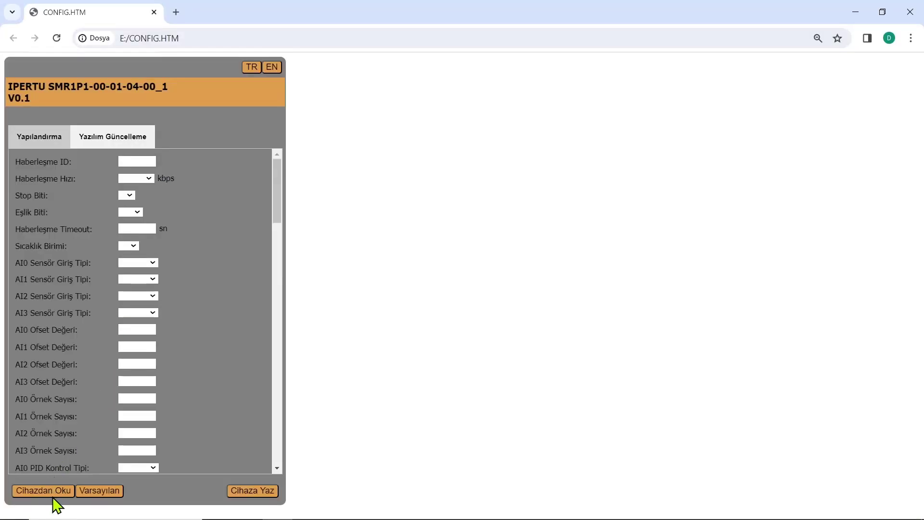
{"action": "left_click", "coordinate": [70, 493]}
{"action": "double_click", "coordinate": [139, 98]}
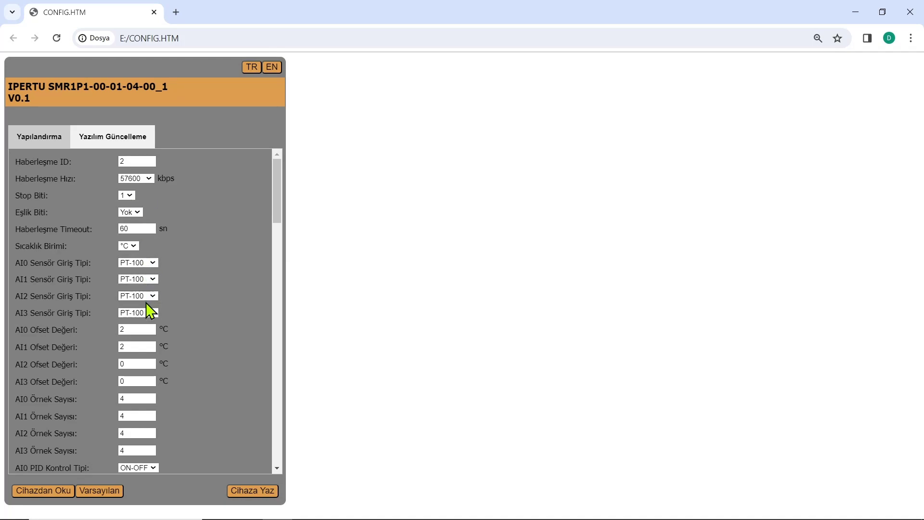
- Examine the device parameters and the AI0 sensor input type options, and close the configuration page and drive window
{"action": "left_click_drag", "start_coordinate": [276, 206], "coordinate": [283, 179]}
{"action": "mouse_move", "coordinate": [281, 210]}
{"action": "left_mouse_down"}
{"action": "mouse_move", "coordinate": [275, 294]}
{"action": "mouse_move", "coordinate": [282, 196]}
{"action": "left_mouse_up"}
{"action": "left_click", "coordinate": [162, 274]}
{"action": "left_click", "coordinate": [176, 278]}
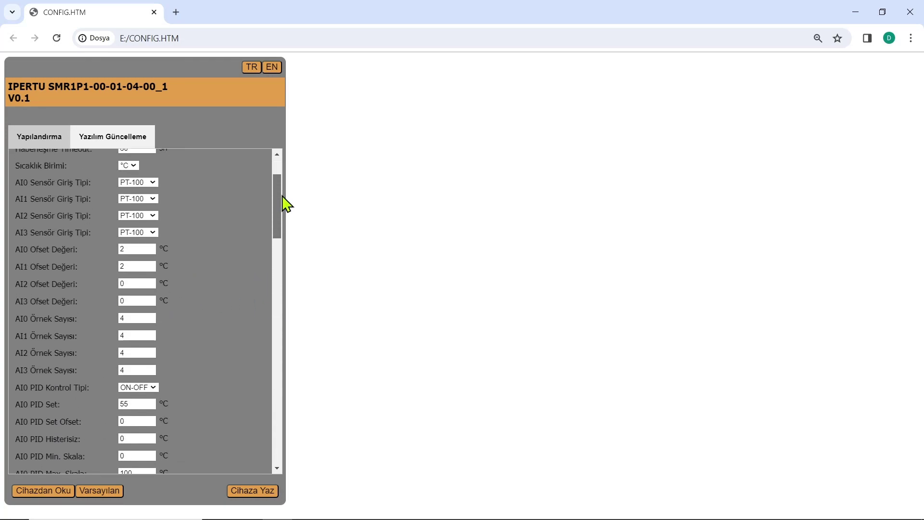
{"action": "left_click", "coordinate": [152, 183]}
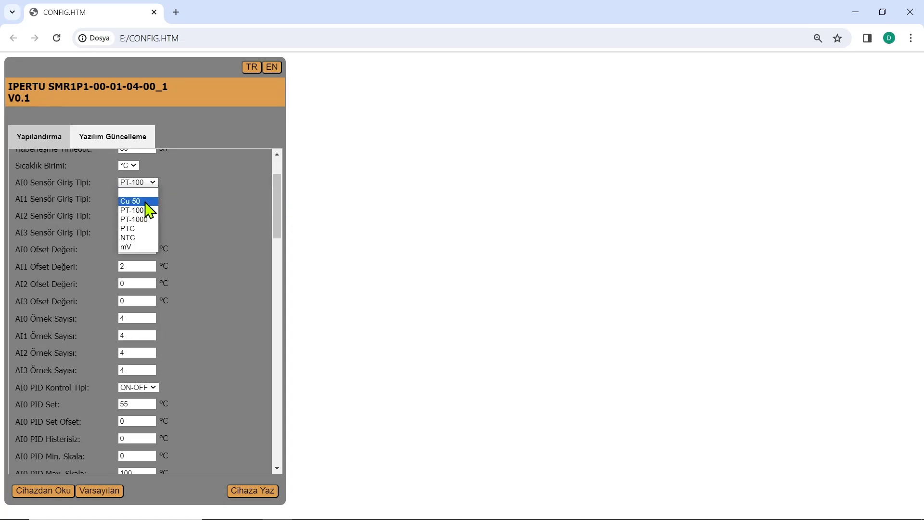
{"action": "left_click", "coordinate": [279, 211]}
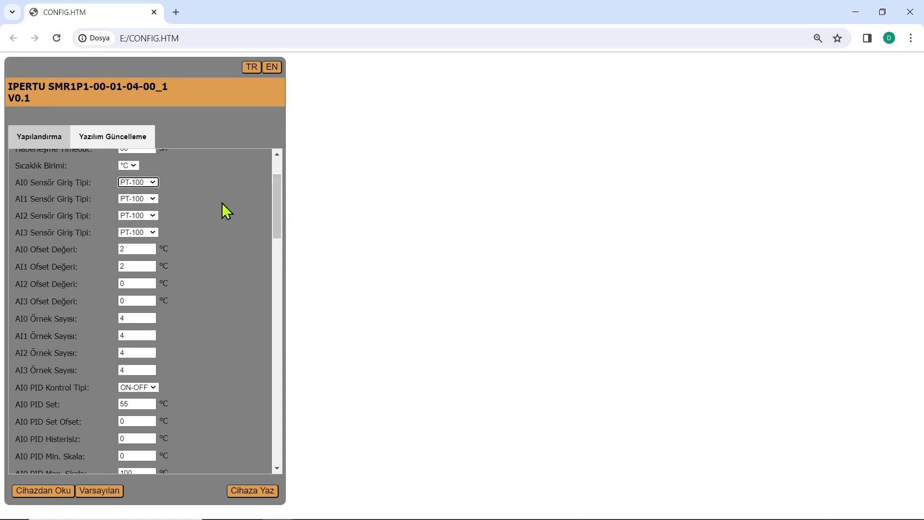
{"action": "scroll", "coordinate": [207, 231], "scroll_direction": "up", "scroll_amount": 3}
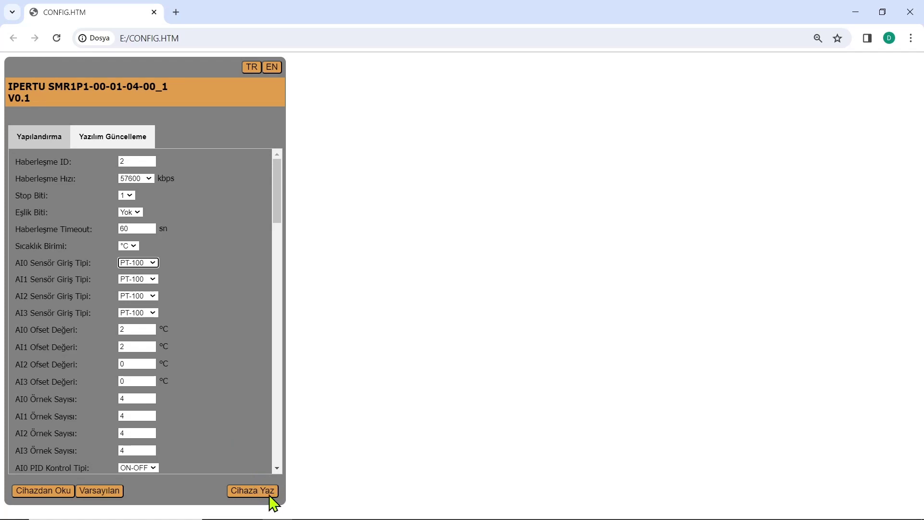
{"action": "left_click", "coordinate": [911, 11]}
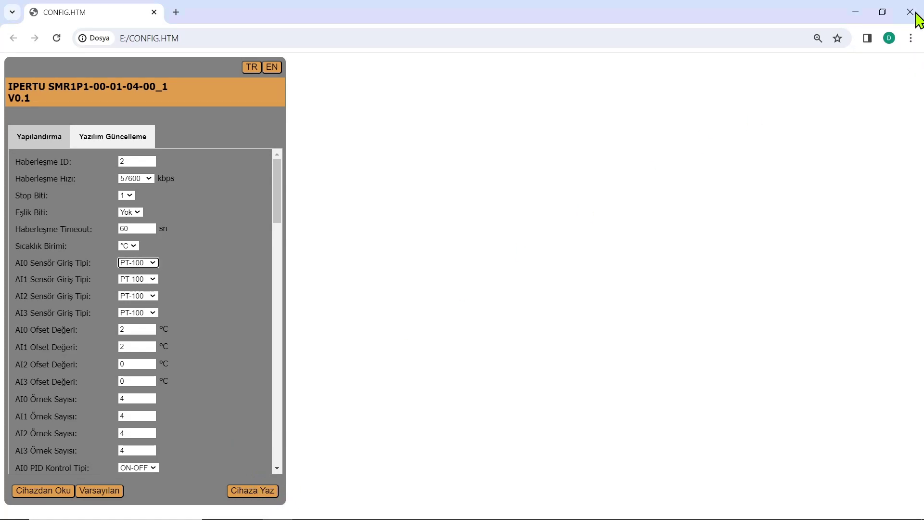
{"action": "left_click", "coordinate": [908, 6]}
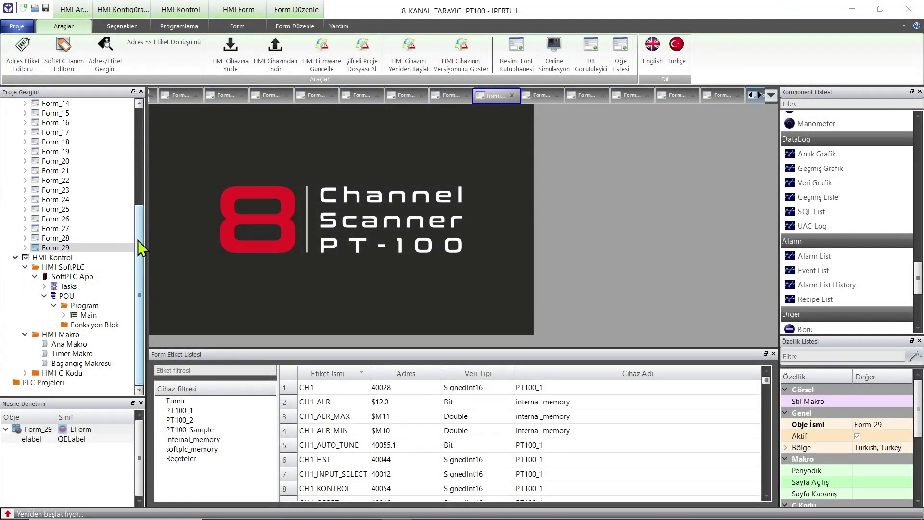
- Open the HMI project properties and view the list of available device models, keeping the current model
{"action": "left_click_drag", "start_coordinate": [138, 239], "coordinate": [135, 175]}
{"action": "scroll", "coordinate": [133, 174], "scroll_direction": "down", "scroll_amount": 4}
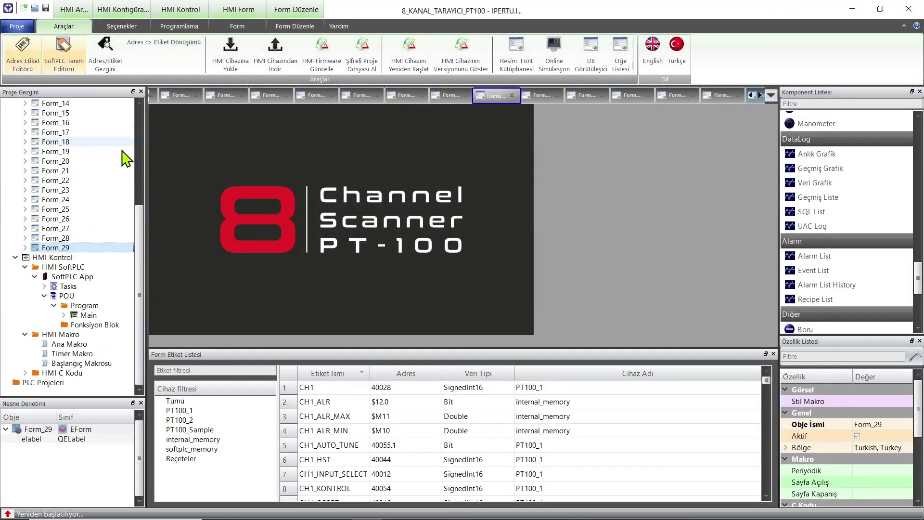
{"action": "left_click_drag", "start_coordinate": [137, 218], "coordinate": [137, 122]}
{"action": "left_click", "coordinate": [48, 112]}
{"action": "left_click", "coordinate": [49, 115]}
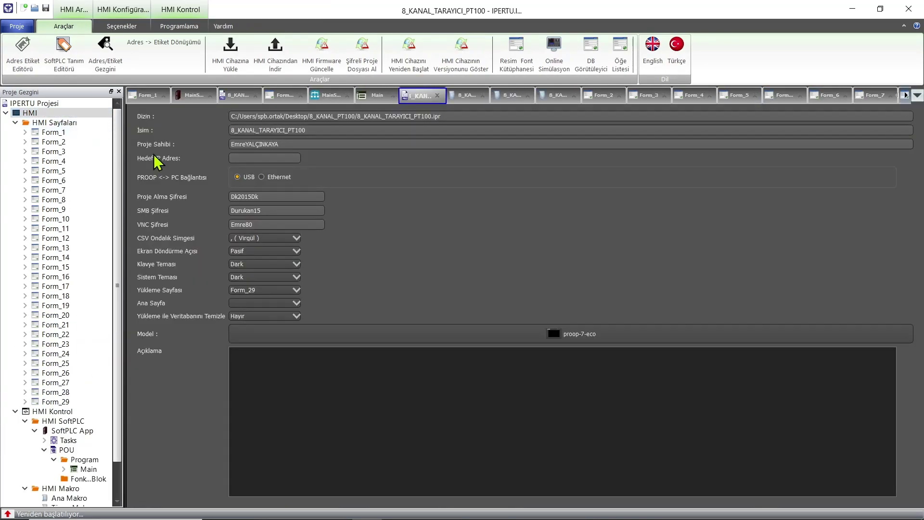
{"action": "left_click", "coordinate": [587, 339]}
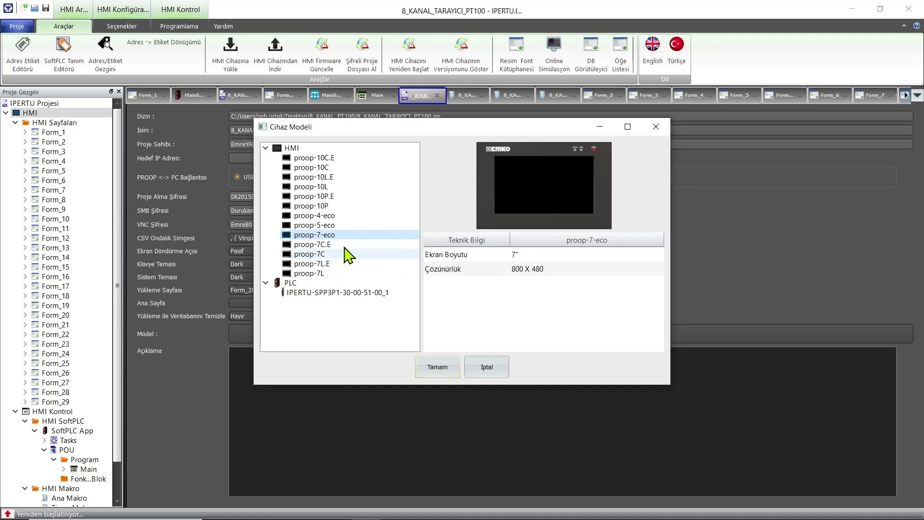
{"action": "left_click", "coordinate": [494, 367]}
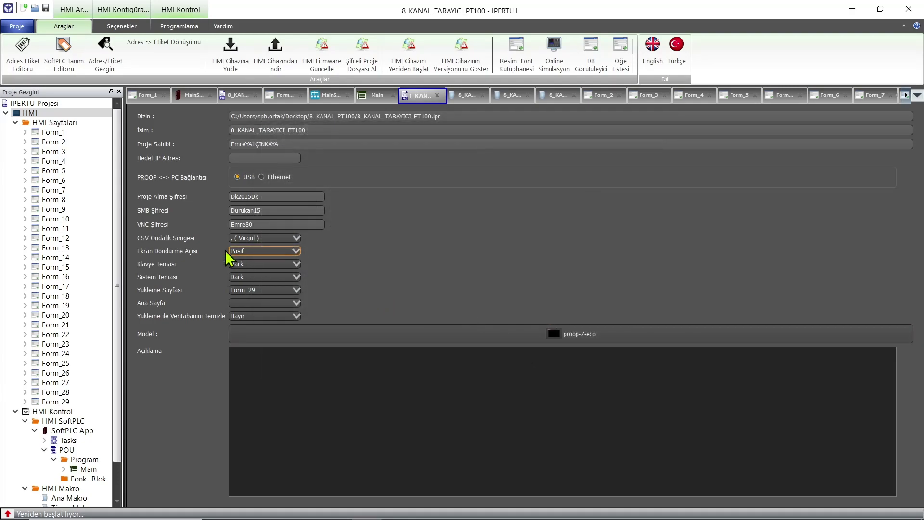
- View the Form_29 splash page and the Form_1 channel page, and look over the project's list of forms
{"action": "double_click", "coordinate": [77, 403]}
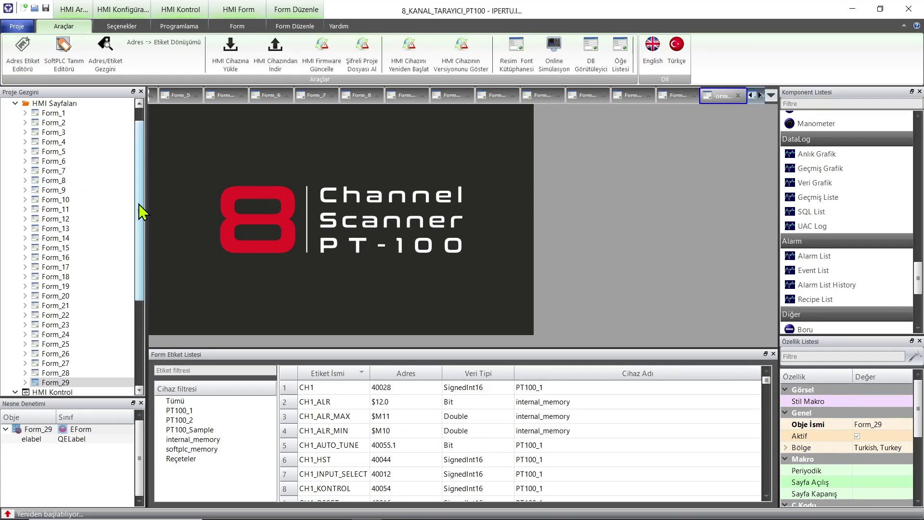
{"action": "scroll", "coordinate": [139, 204], "scroll_direction": "up", "scroll_amount": 1}
{"action": "double_click", "coordinate": [61, 133]}
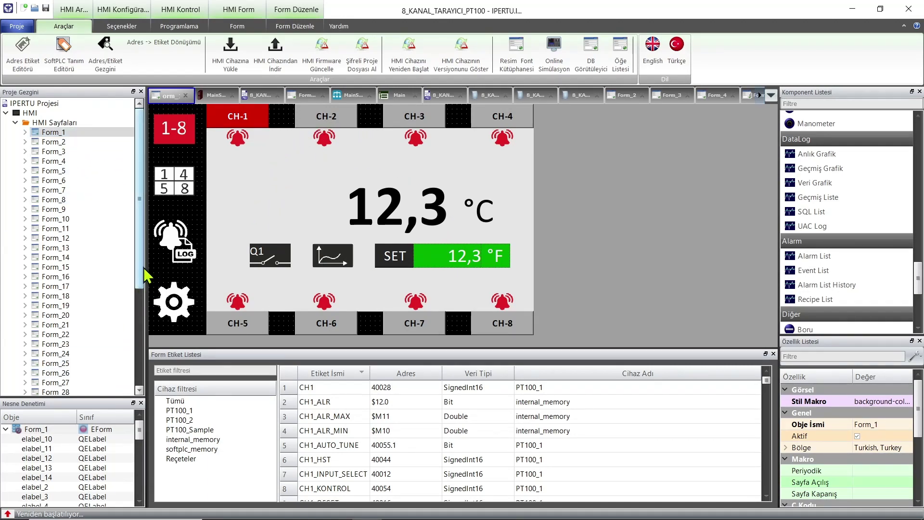
{"action": "scroll", "coordinate": [140, 305], "scroll_direction": "down", "scroll_amount": 3}
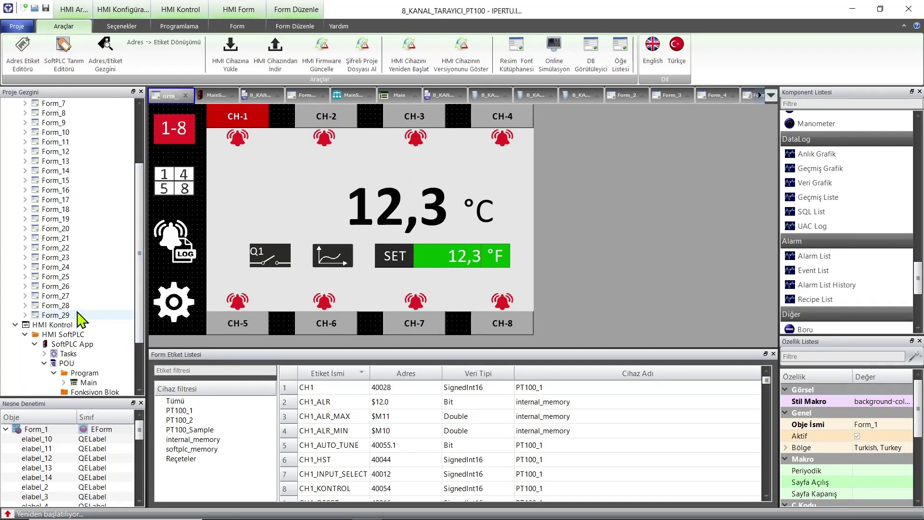
{"action": "scroll", "coordinate": [140, 299], "scroll_direction": "up", "scroll_amount": 3}
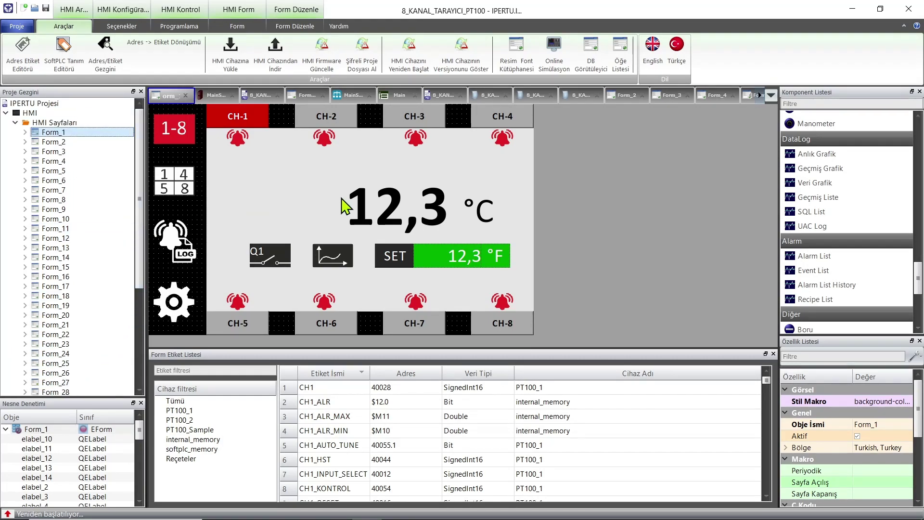
- Open Form_2 through Form_9 one after another to view the channel pages and the set and alarm limits page
{"action": "double_click", "coordinate": [65, 142]}
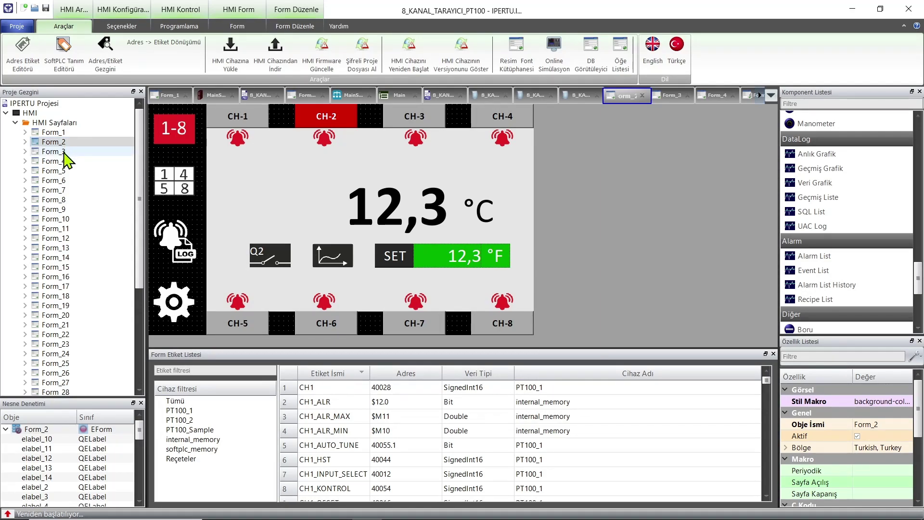
{"action": "double_click", "coordinate": [64, 152]}
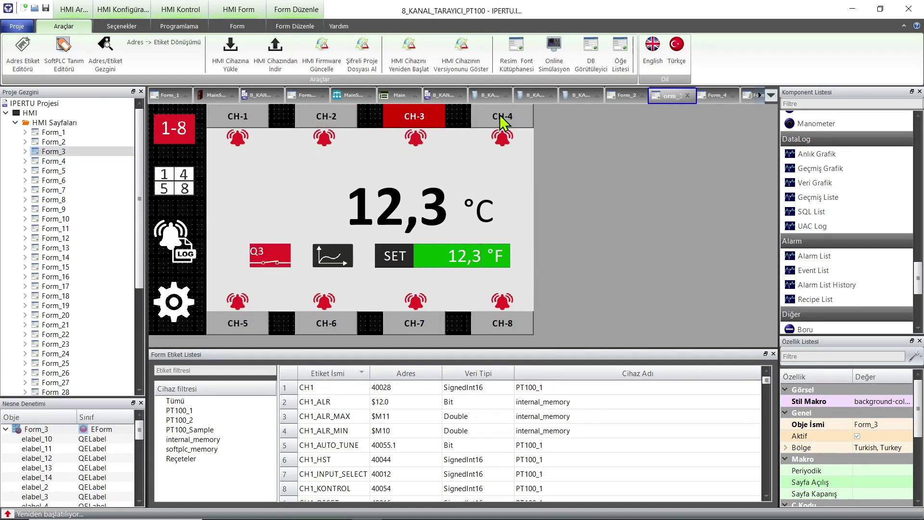
{"action": "double_click", "coordinate": [53, 161]}
{"action": "double_click", "coordinate": [53, 171]}
{"action": "double_click", "coordinate": [64, 182]}
{"action": "double_click", "coordinate": [64, 191]}
{"action": "double_click", "coordinate": [54, 200]}
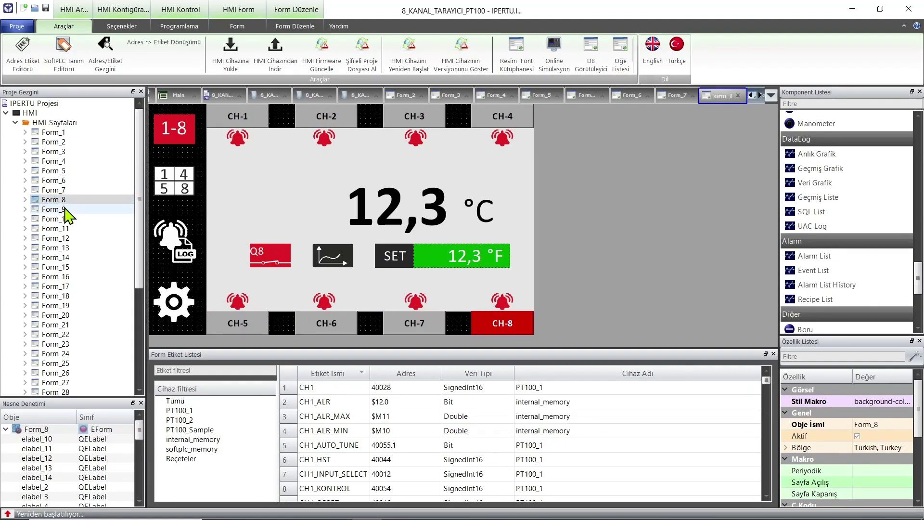
{"action": "double_click", "coordinate": [63, 210]}
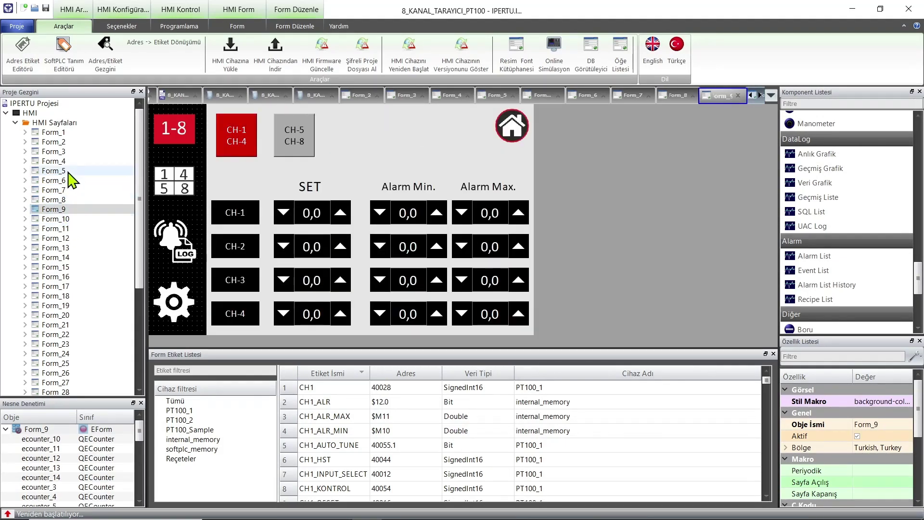
- View the Form_1 channel page again, followed by the channel settings pages Form_28 and Form_27
{"action": "double_click", "coordinate": [61, 134]}
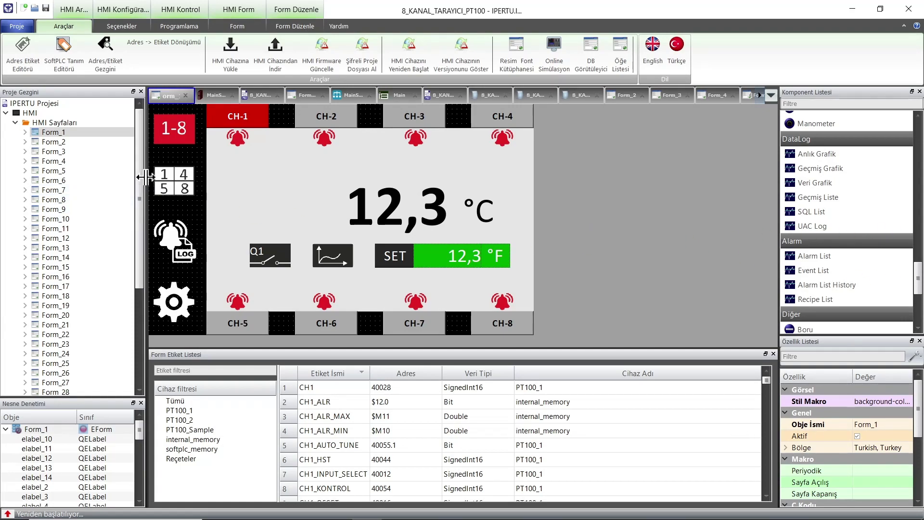
{"action": "left_click_drag", "start_coordinate": [140, 195], "coordinate": [134, 243]}
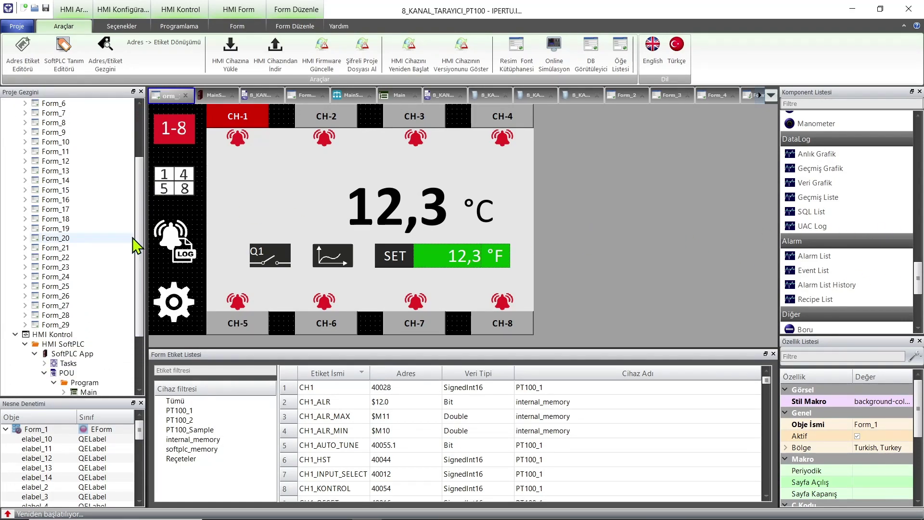
{"action": "double_click", "coordinate": [80, 315]}
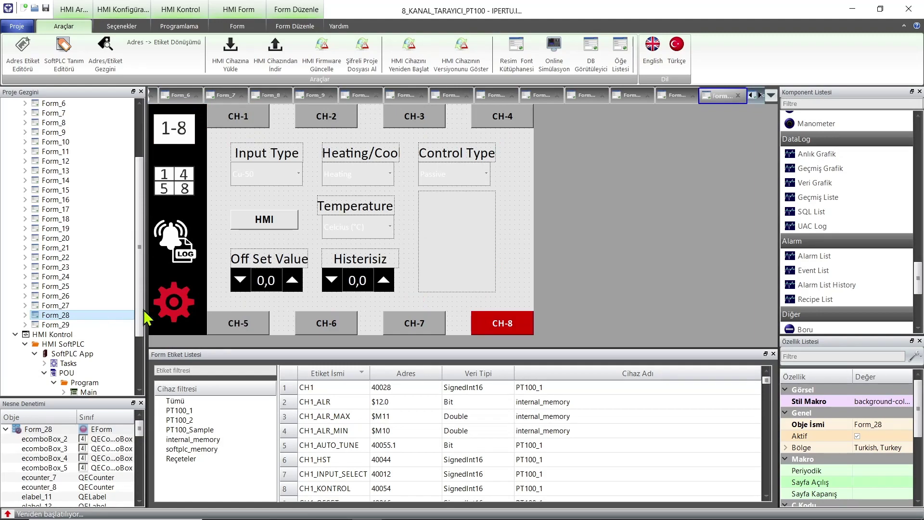
{"action": "double_click", "coordinate": [57, 306]}
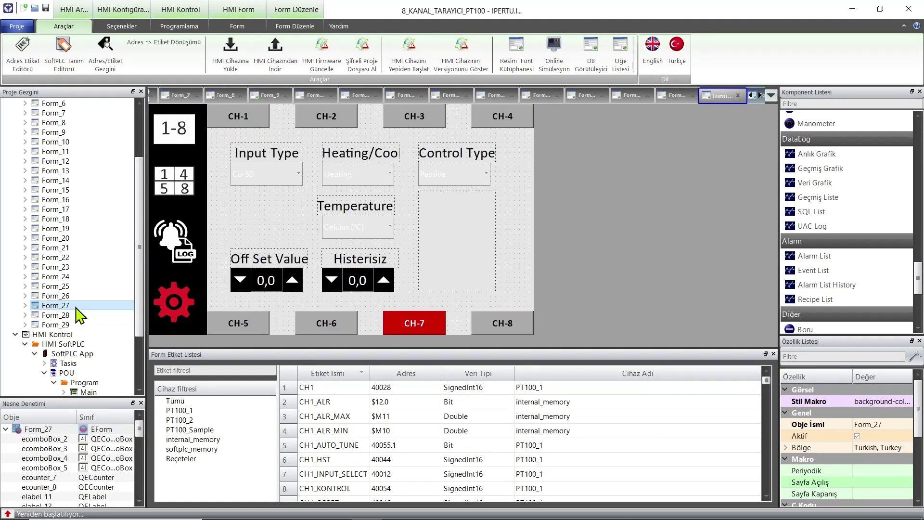
- Inspect the write addresses assigned to the Off Set Value and Histerisiz counters on Form_27
{"action": "left_click", "coordinate": [278, 282]}
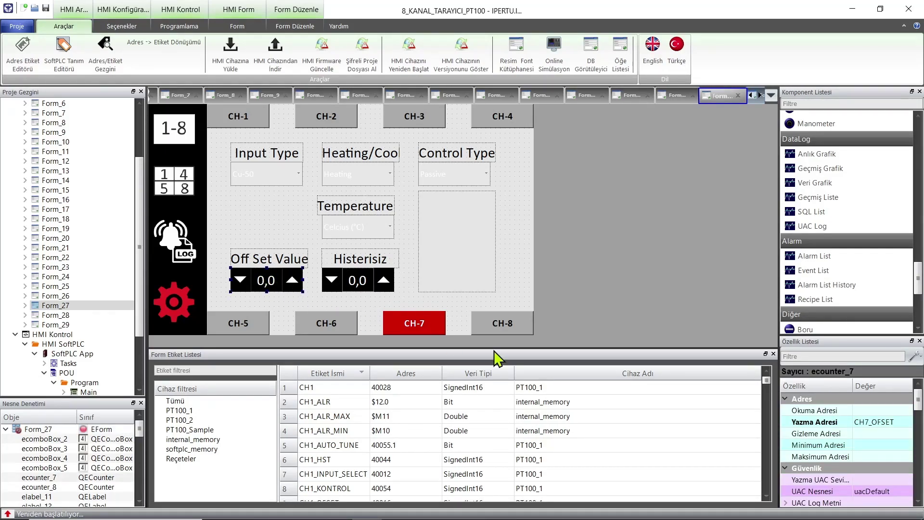
{"action": "left_click", "coordinate": [873, 422]}
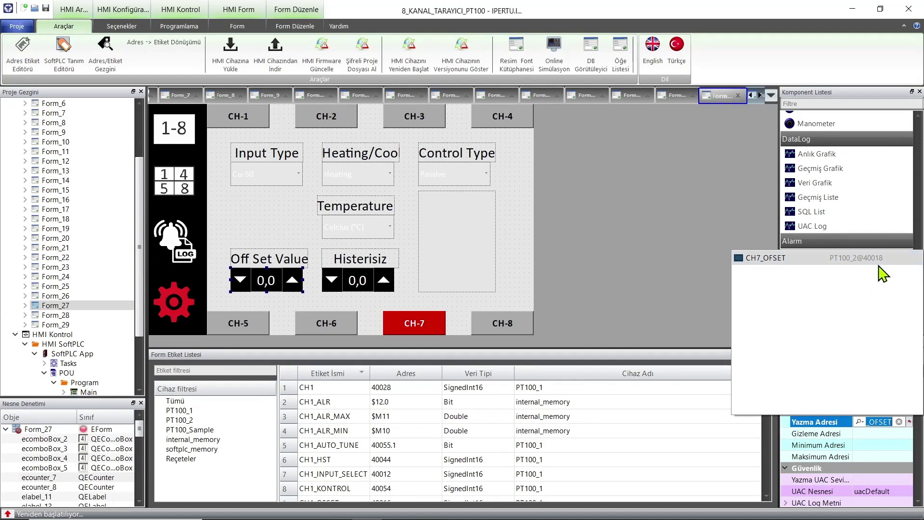
{"action": "left_click", "coordinate": [359, 283]}
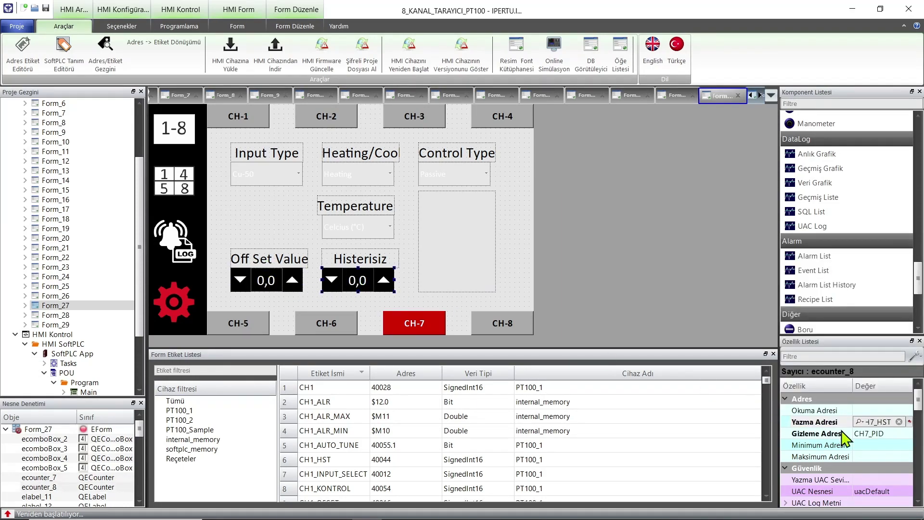
- Inspect the write addresses assigned to the Histerisiz counter and the Input Type combo box on Form_27
{"action": "left_click", "coordinate": [876, 422]}
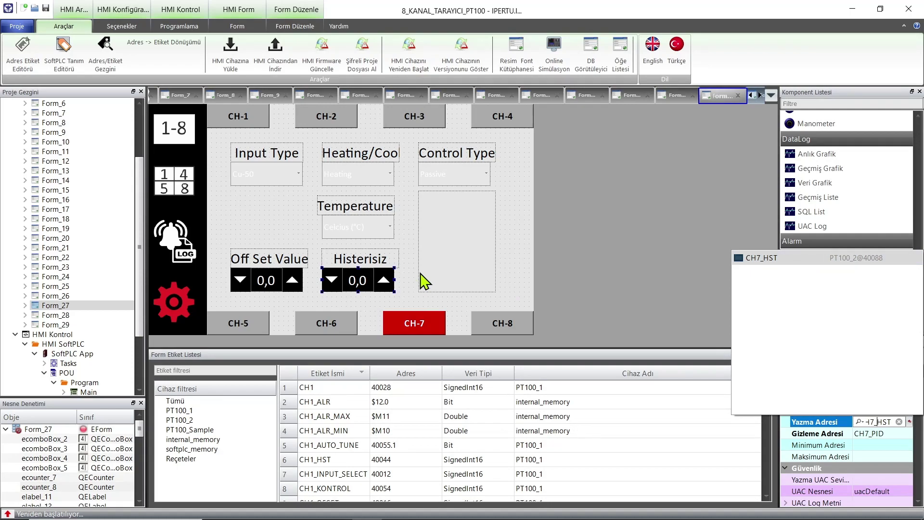
{"action": "left_click", "coordinate": [296, 176]}
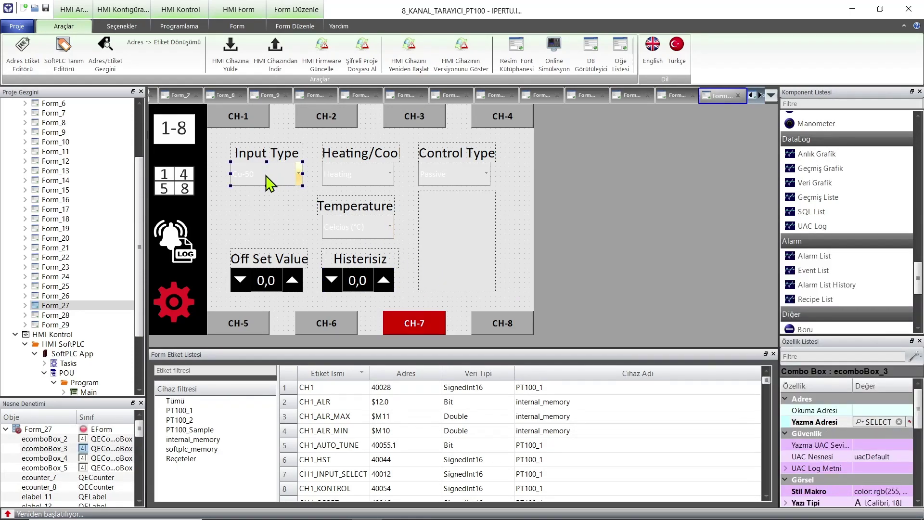
{"action": "left_click", "coordinate": [877, 412]}
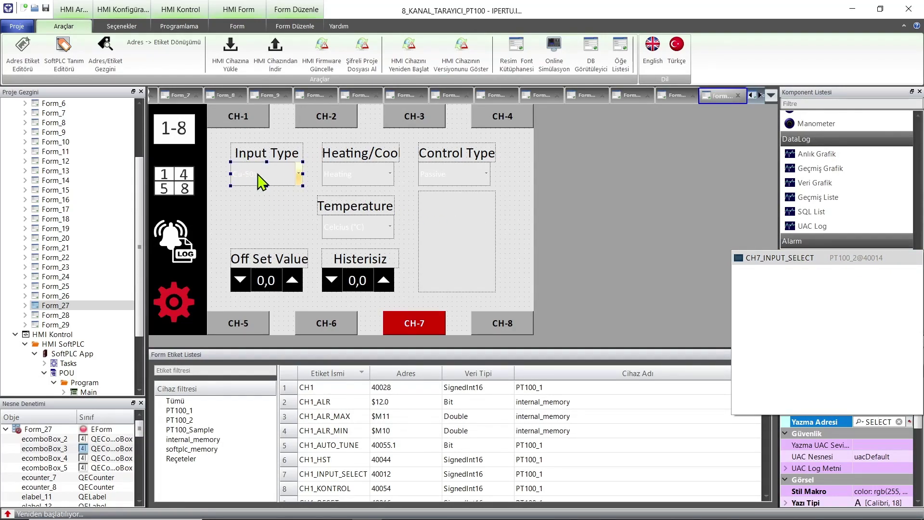
- View the Channel-8 history page Form_18, select its history chart and look over the DataLog components
{"action": "left_click", "coordinate": [54, 248]}
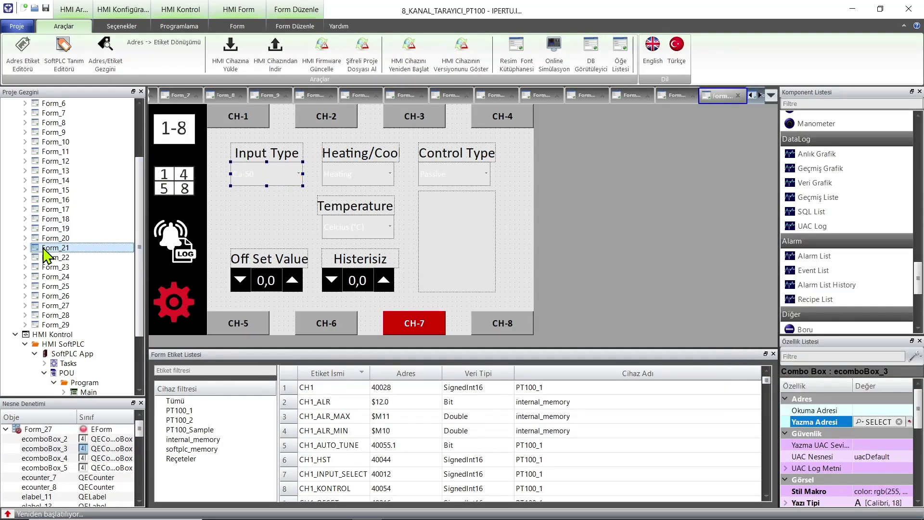
{"action": "left_click", "coordinate": [55, 219]}
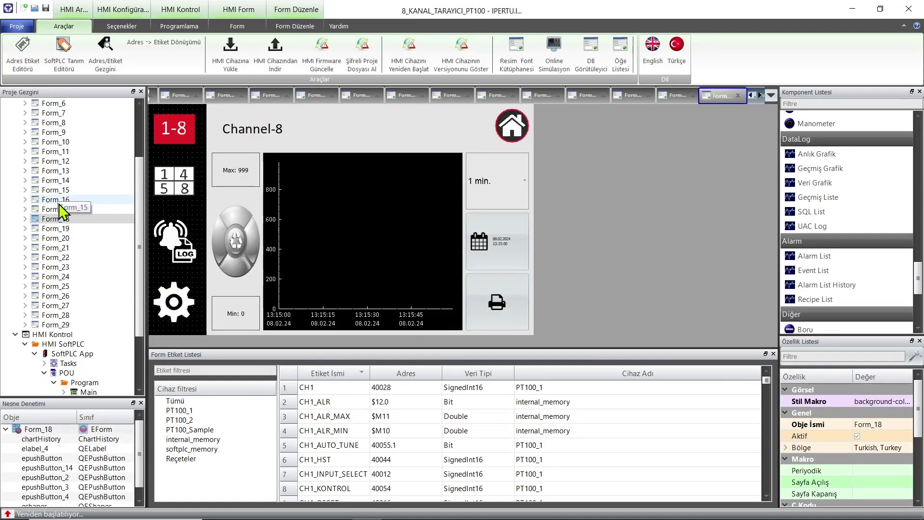
{"action": "left_click", "coordinate": [356, 207]}
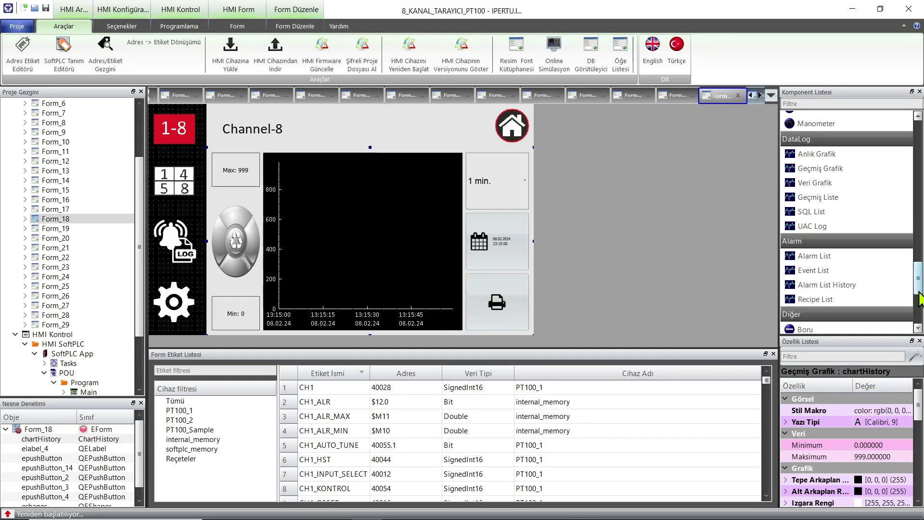
{"action": "left_click_drag", "start_coordinate": [920, 288], "coordinate": [920, 305]}
{"action": "scroll", "coordinate": [847, 216], "scroll_direction": "up", "scroll_amount": 3}
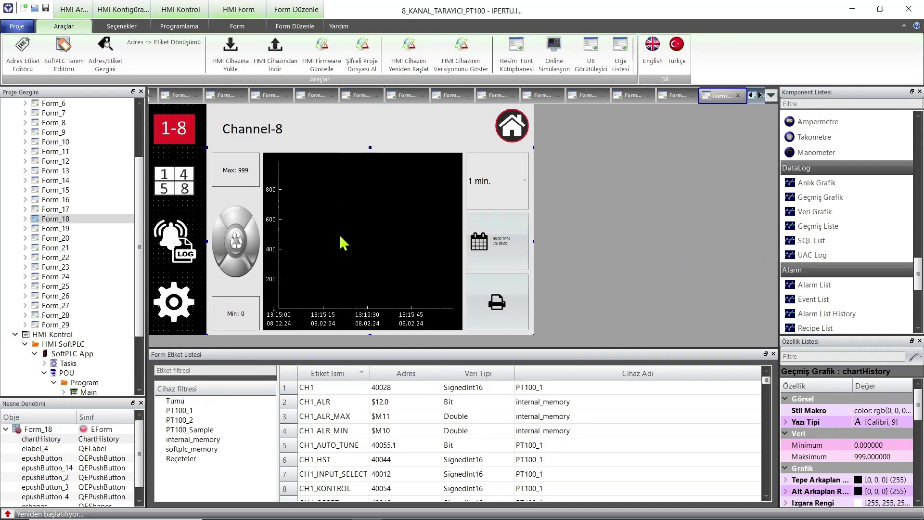
- View the Channel-2 history page Form_12, the set and alarm limits page Form_10 and the channel page Form_7
{"action": "left_click", "coordinate": [66, 190]}
{"action": "left_click", "coordinate": [66, 161]}
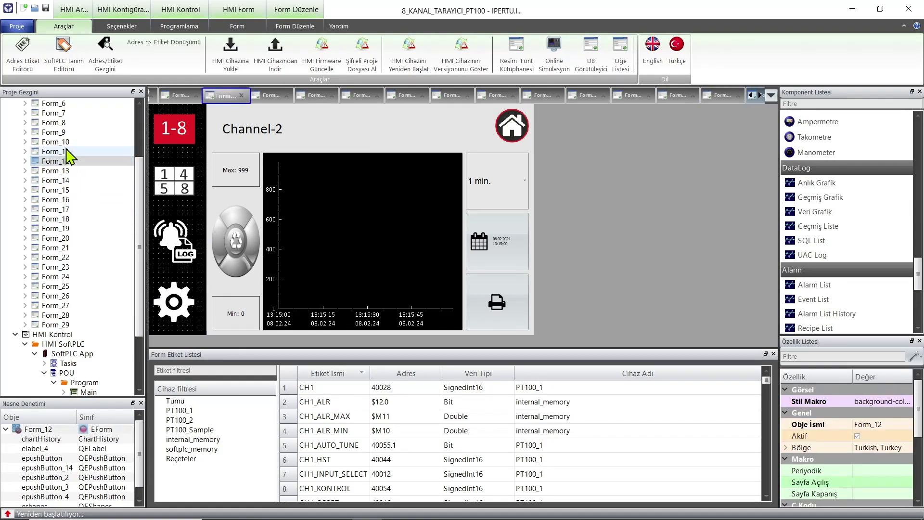
{"action": "left_click", "coordinate": [67, 142]}
{"action": "left_click", "coordinate": [66, 123]}
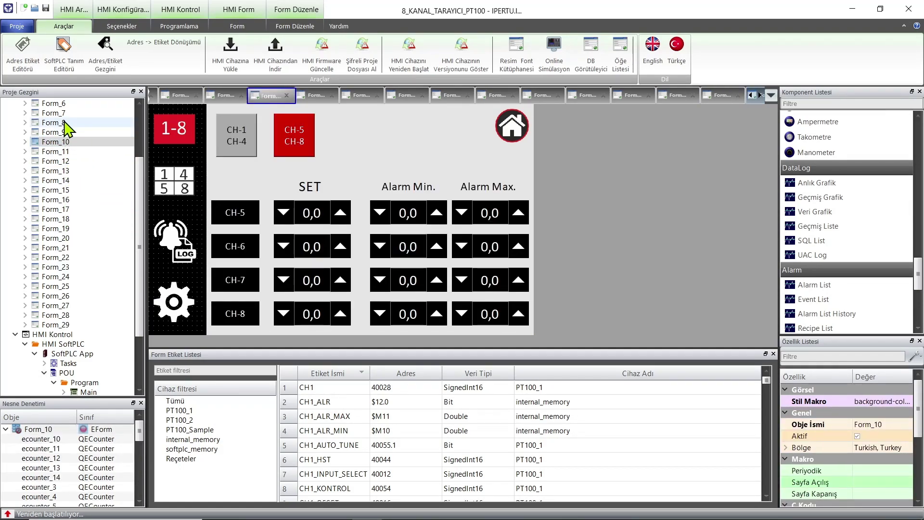
{"action": "left_click", "coordinate": [65, 114]}
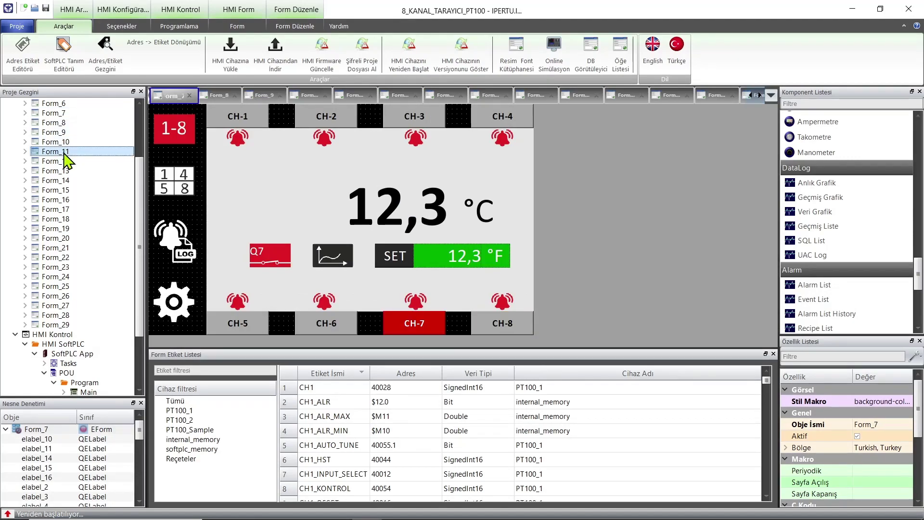
{"action": "left_click", "coordinate": [54, 142]}
{"action": "left_click", "coordinate": [57, 133]}
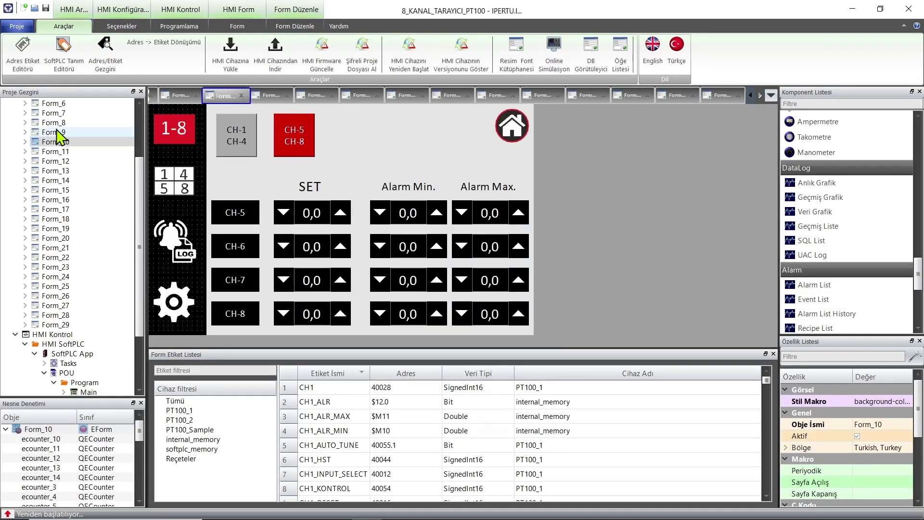
- Inspect the read address of the Q8 output indicator on Form_8 and return to Form_7
{"action": "left_click", "coordinate": [57, 123]}
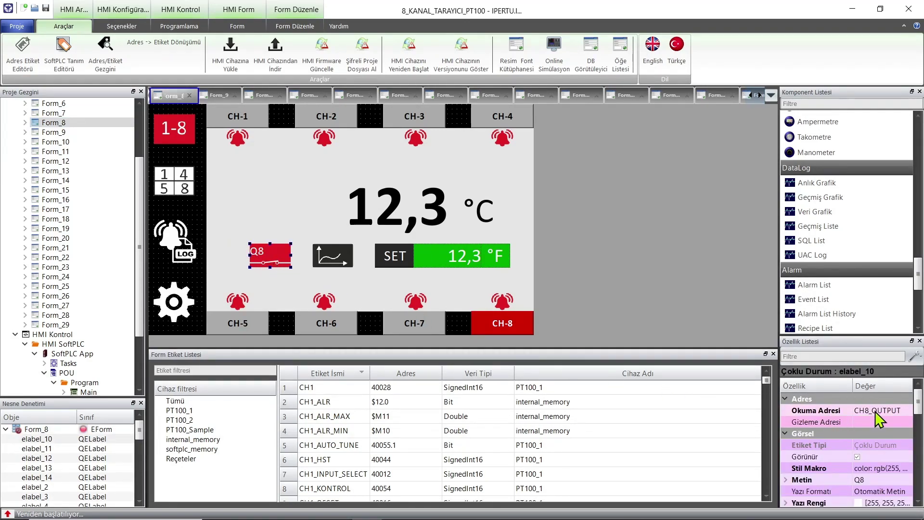
{"action": "left_click", "coordinate": [875, 412]}
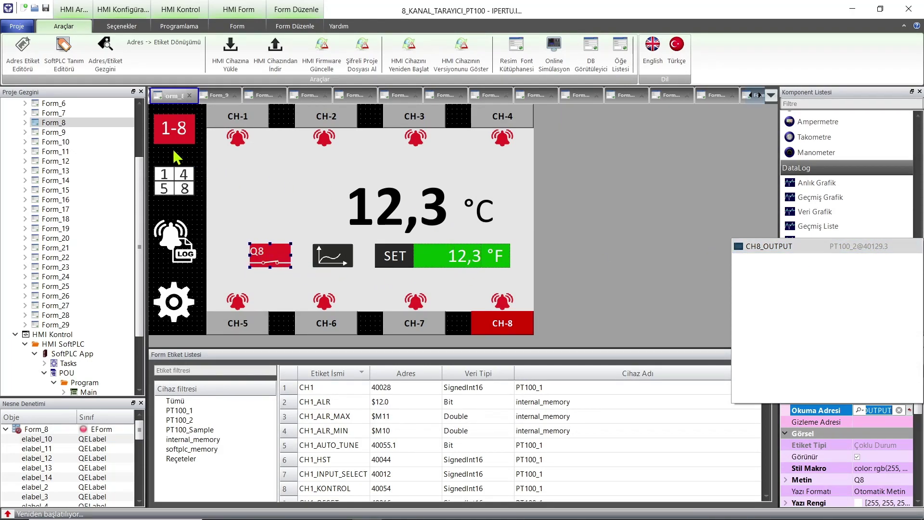
{"action": "left_click", "coordinate": [62, 121]}
{"action": "double_click", "coordinate": [55, 114]}
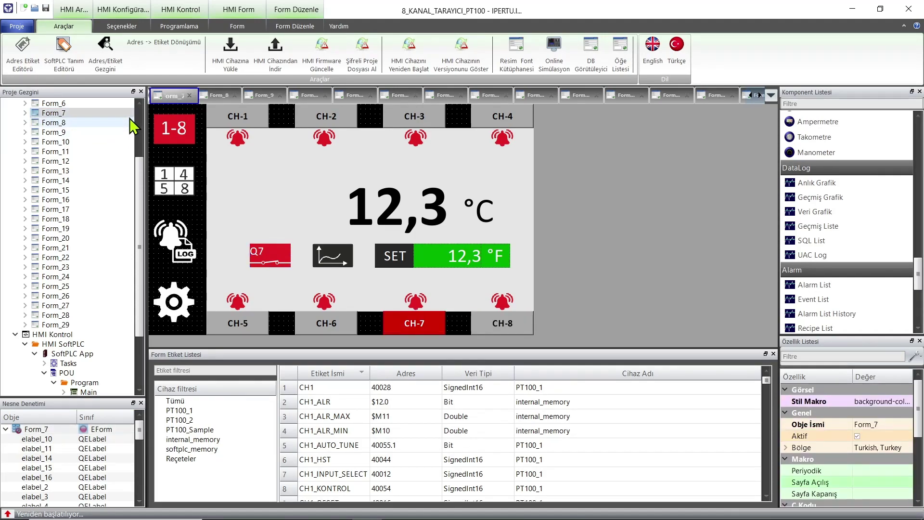
- Look over the tags of the PT100_1 and PT100_2 devices in the address tag editor
{"action": "left_click", "coordinate": [67, 50]}
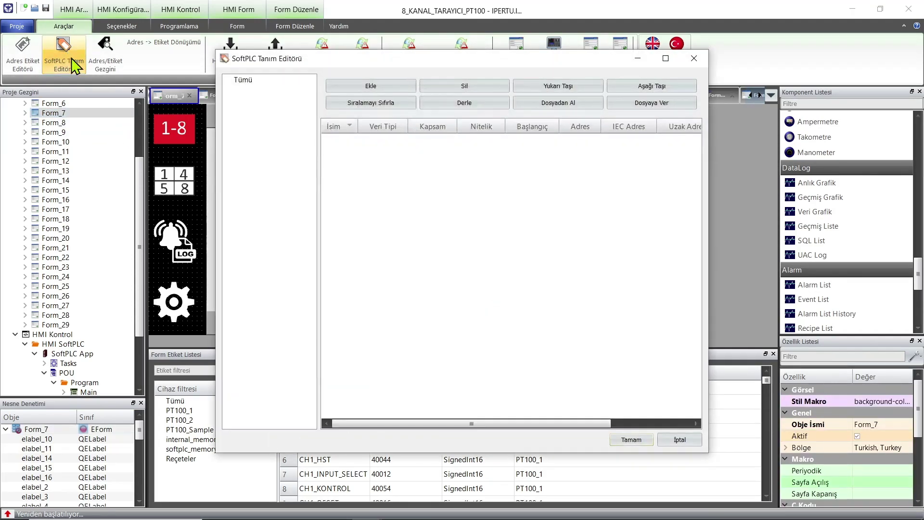
{"action": "left_click", "coordinate": [674, 436]}
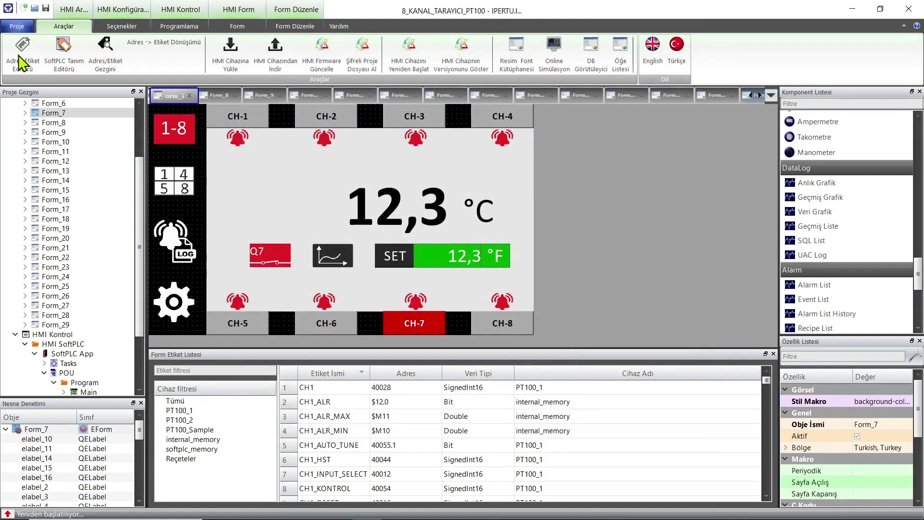
{"action": "left_click", "coordinate": [22, 60]}
{"action": "left_click", "coordinate": [284, 116]}
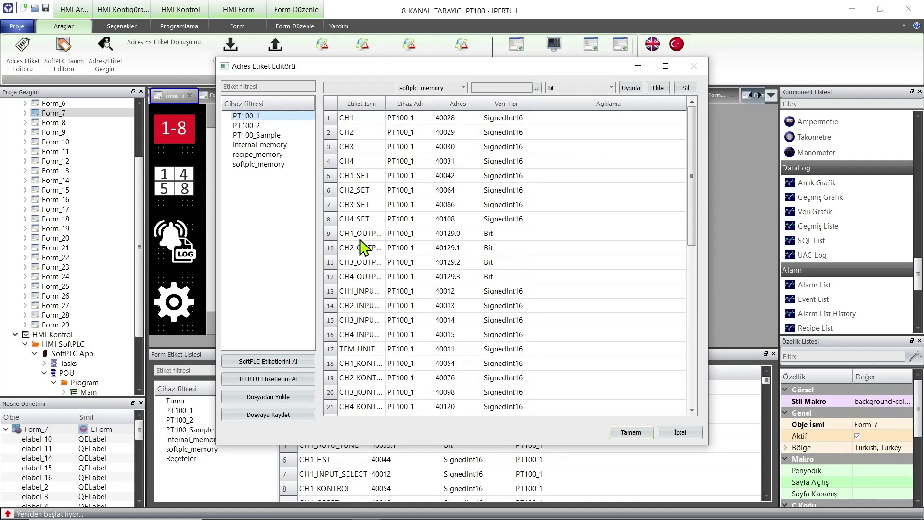
{"action": "mouse_move", "coordinate": [695, 206]}
{"action": "left_mouse_down"}
{"action": "mouse_move", "coordinate": [701, 408]}
{"action": "mouse_move", "coordinate": [685, 196]}
{"action": "left_mouse_up"}
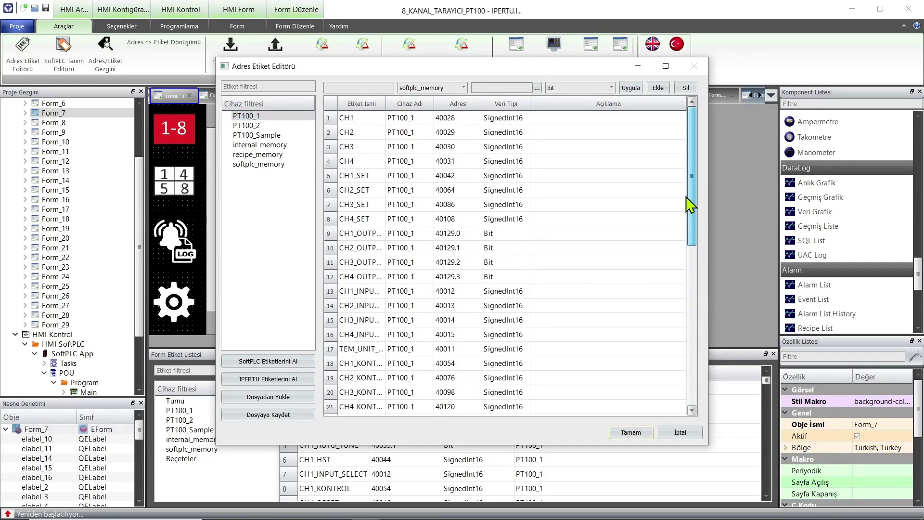
{"action": "left_click", "coordinate": [246, 126]}
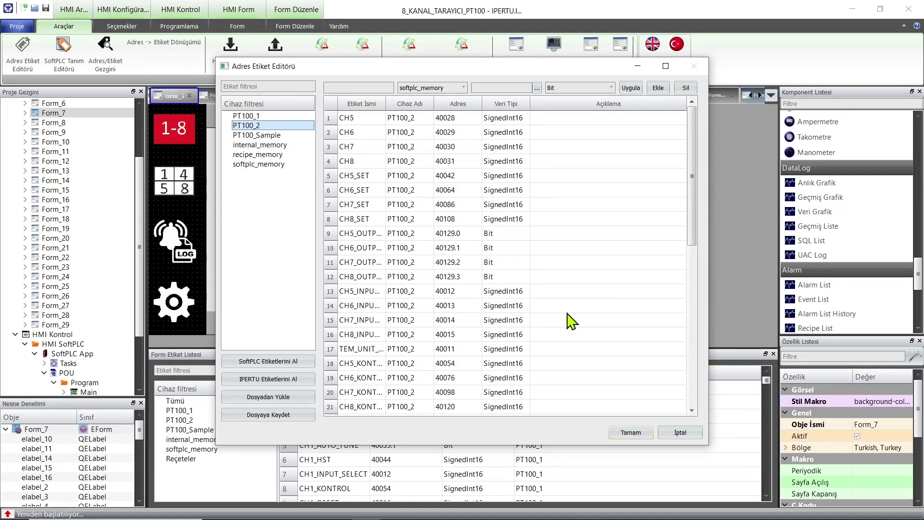
{"action": "mouse_move", "coordinate": [695, 234]}
{"action": "left_mouse_down"}
{"action": "mouse_move", "coordinate": [693, 276]}
{"action": "mouse_move", "coordinate": [693, 221]}
{"action": "left_mouse_up"}
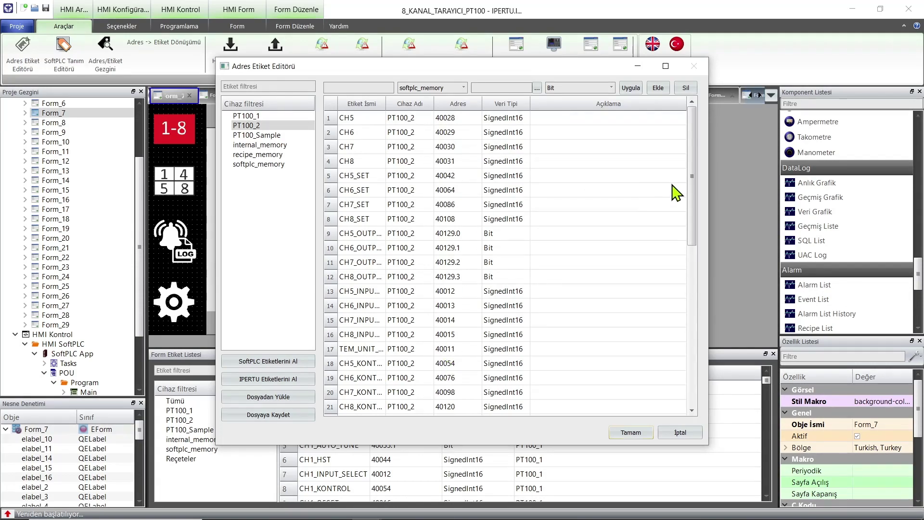
{"action": "left_click_drag", "start_coordinate": [693, 165], "coordinate": [691, 213]}
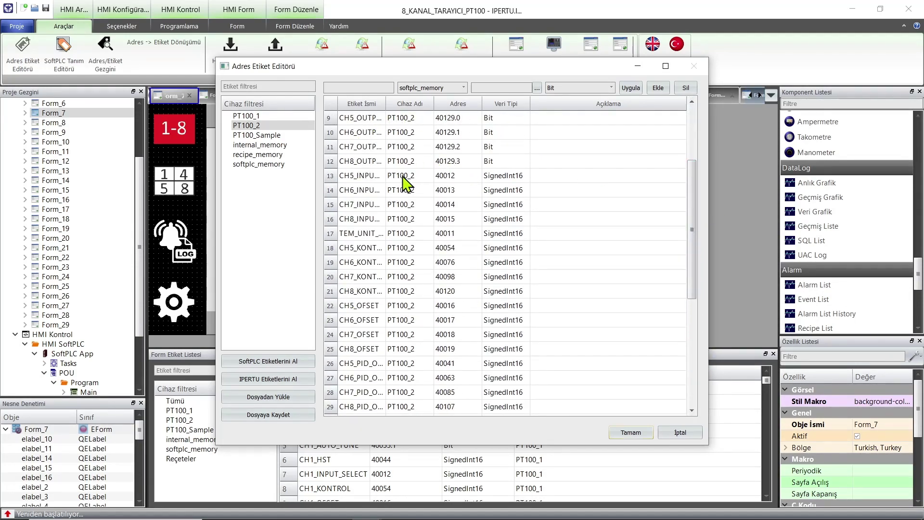
- Compare the output, input, control and offset tag addresses of PT100_1 with those of PT100_2
{"action": "left_click", "coordinate": [246, 116]}
{"action": "left_click", "coordinate": [257, 126]}
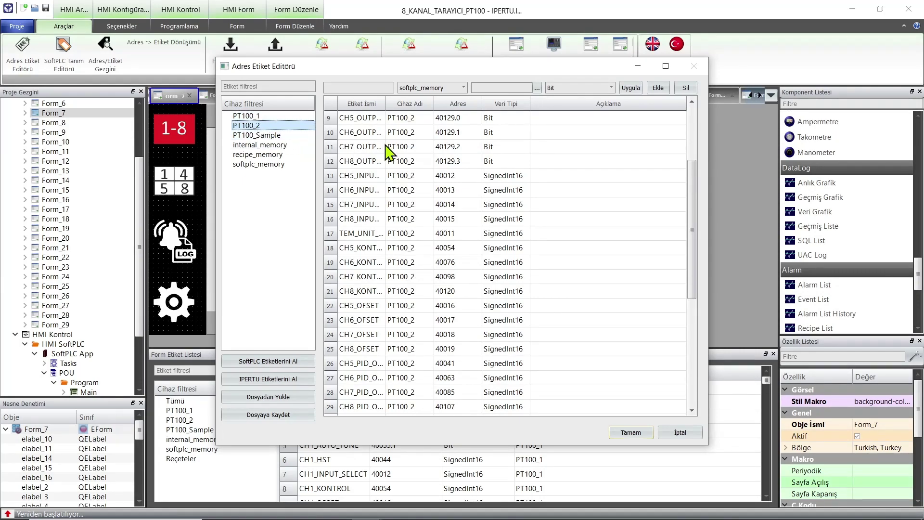
{"action": "left_click", "coordinate": [276, 117]}
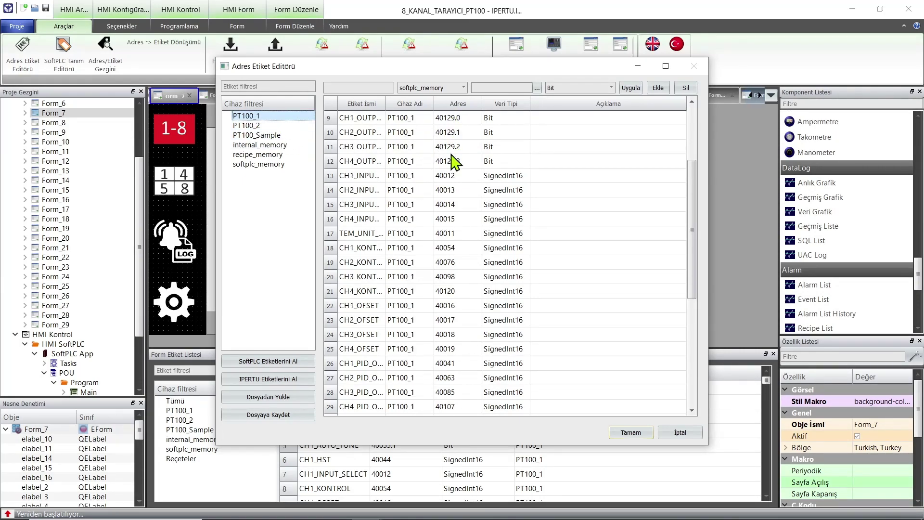
{"action": "left_click", "coordinate": [260, 127]}
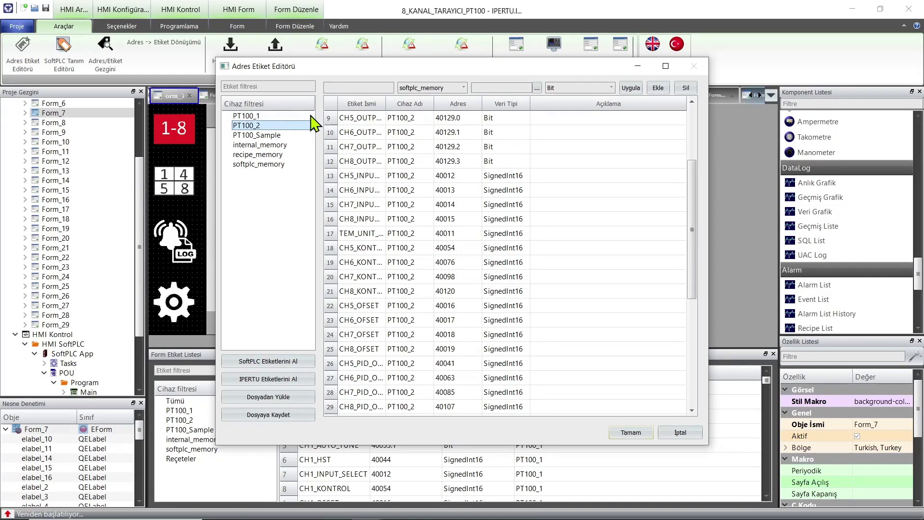
{"action": "left_click", "coordinate": [290, 117]}
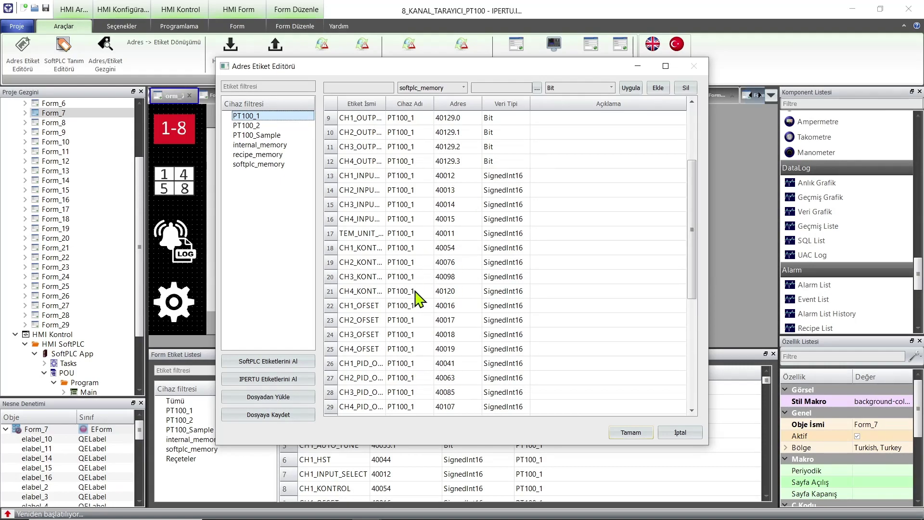
{"action": "left_click", "coordinate": [279, 126]}
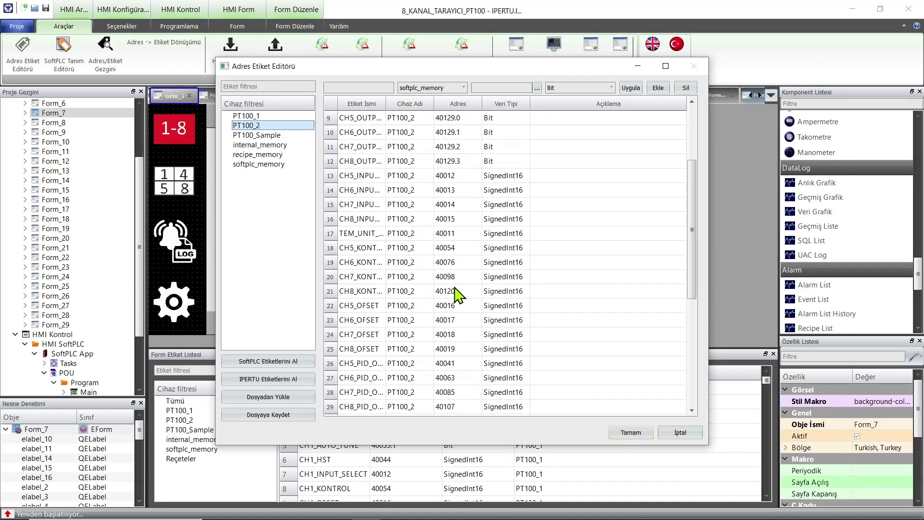
- Review the channel alarm tags stored in internal_memory and close the address tag editor without changes
{"action": "left_click", "coordinate": [282, 145]}
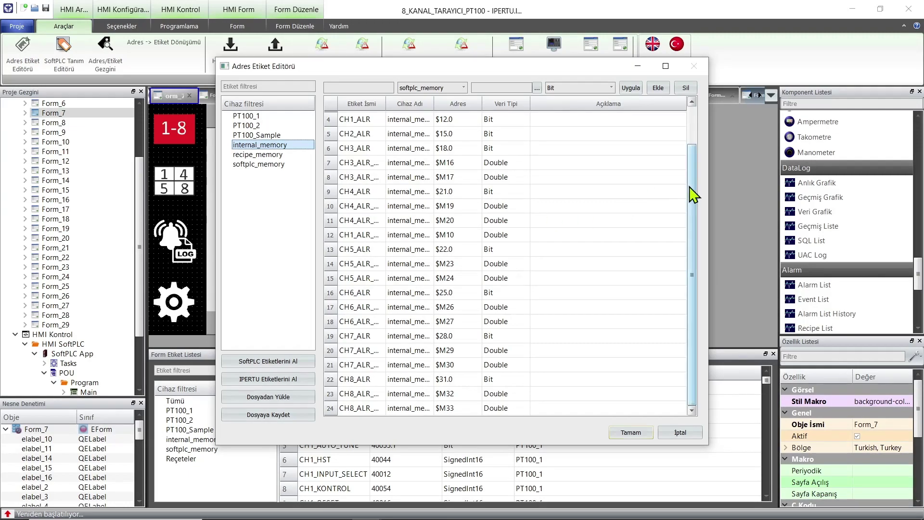
{"action": "scroll", "coordinate": [696, 158], "scroll_direction": "down", "scroll_amount": 1}
{"action": "scroll", "coordinate": [698, 217], "scroll_direction": "up", "scroll_amount": 1}
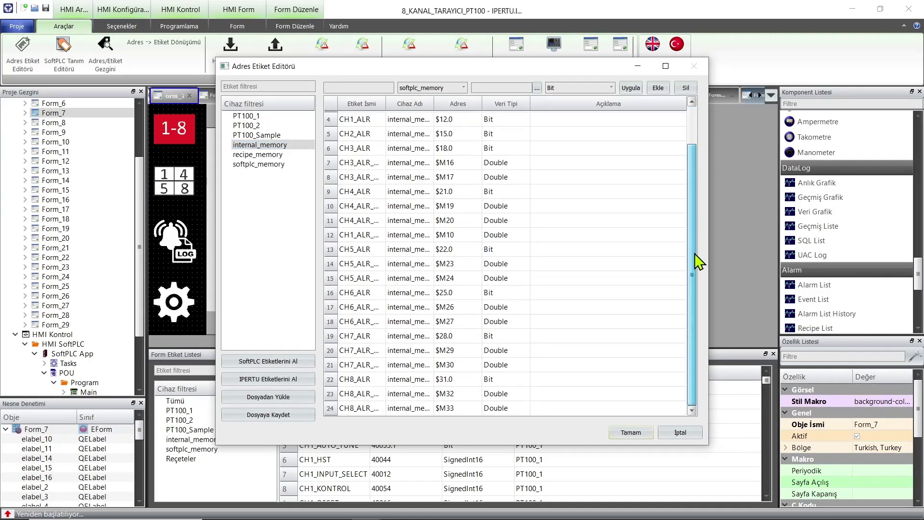
{"action": "left_click", "coordinate": [680, 432]}
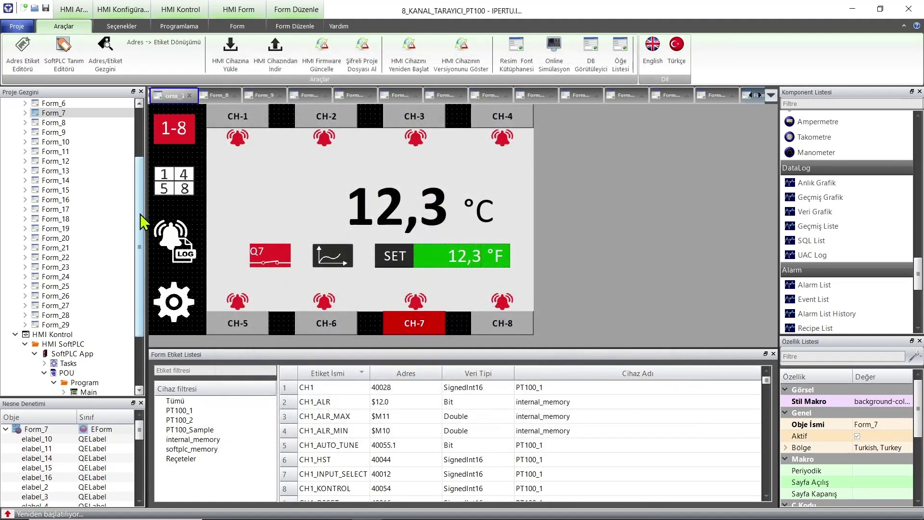
- Read through the channel alarm conditions in the main macro (Ana Makro)
{"action": "scroll", "coordinate": [140, 226], "scroll_direction": "down", "scroll_amount": 3}
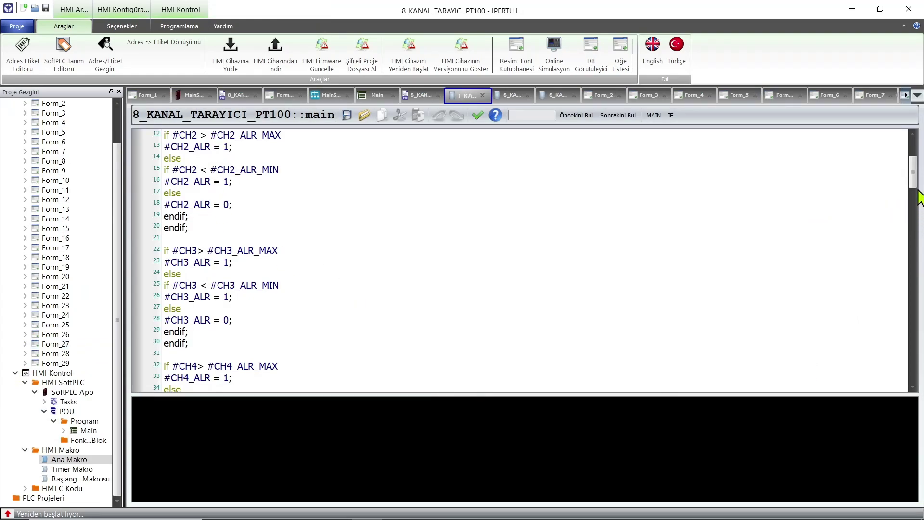
{"action": "scroll", "coordinate": [642, 207], "scroll_direction": "up", "scroll_amount": 4}
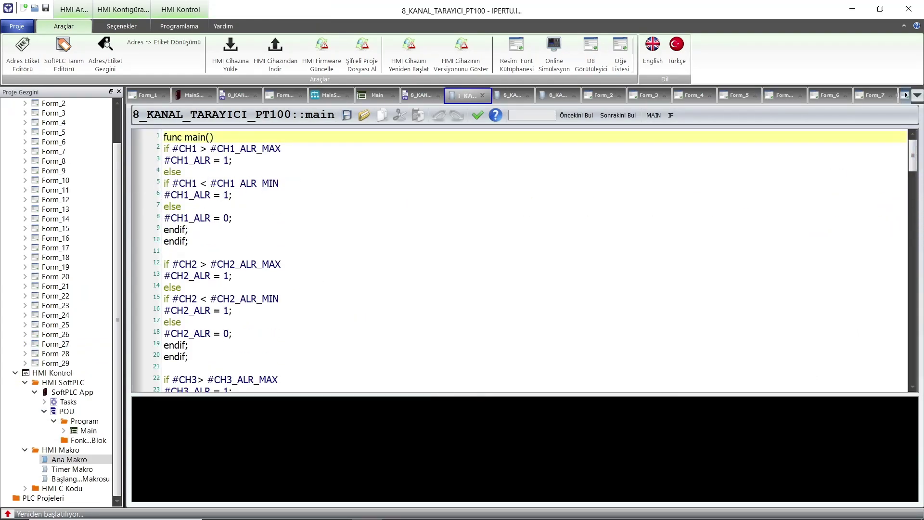
{"action": "left_click_drag", "start_coordinate": [913, 168], "coordinate": [914, 246]}
{"action": "left_click", "coordinate": [119, 198]}
{"action": "scroll", "coordinate": [36, 385], "scroll_direction": "up", "scroll_amount": 1}
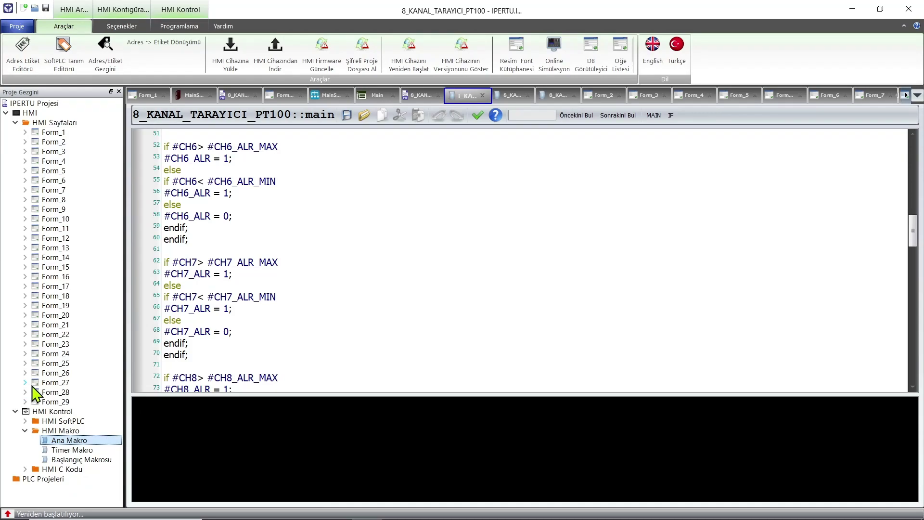
- View Form_27 again, followed by the Main ladder program of the SoftPLC application
{"action": "double_click", "coordinate": [36, 383]}
{"action": "left_click", "coordinate": [16, 122]}
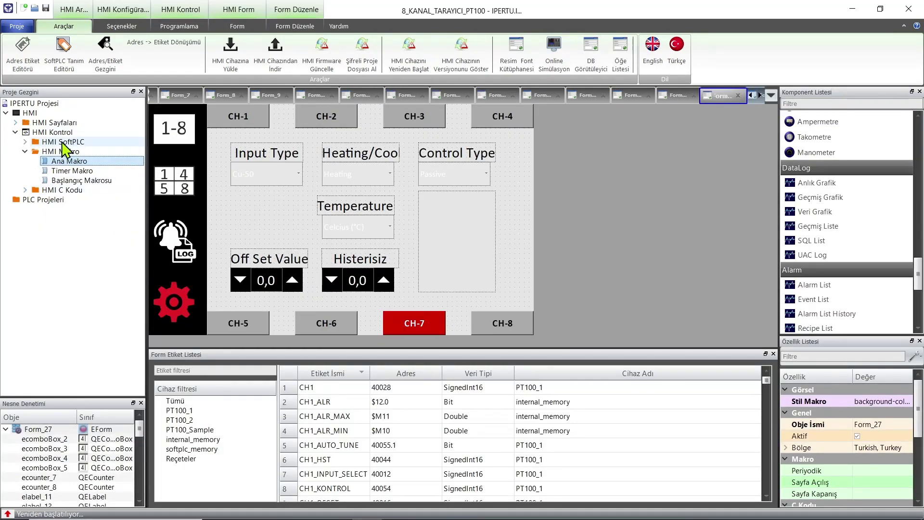
{"action": "left_click", "coordinate": [41, 143]}
{"action": "left_click", "coordinate": [30, 143]}
{"action": "left_click", "coordinate": [35, 152]}
{"action": "left_click", "coordinate": [44, 170]}
{"action": "double_click", "coordinate": [86, 180]}
{"action": "double_click", "coordinate": [89, 189]}
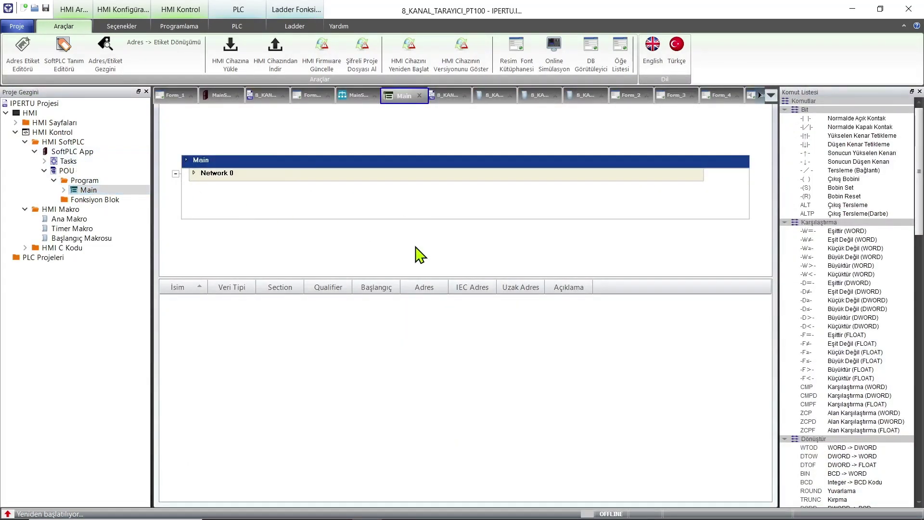
- Expand the HMI pages again and go through the forms to the CH-3 settings page Form_23
{"action": "double_click", "coordinate": [52, 122]}
{"action": "double_click", "coordinate": [50, 141]}
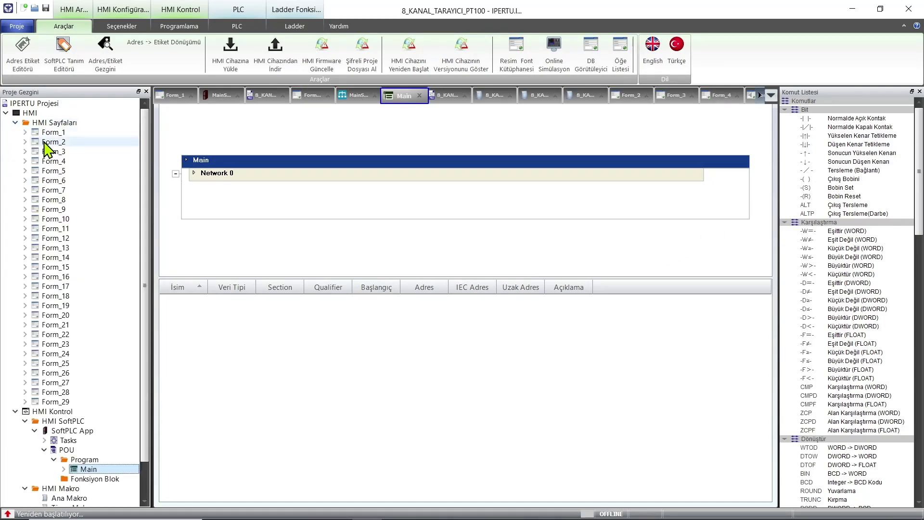
{"action": "double_click", "coordinate": [50, 190]}
{"action": "double_click", "coordinate": [51, 257]}
{"action": "left_click", "coordinate": [50, 305]}
{"action": "double_click", "coordinate": [51, 343]}
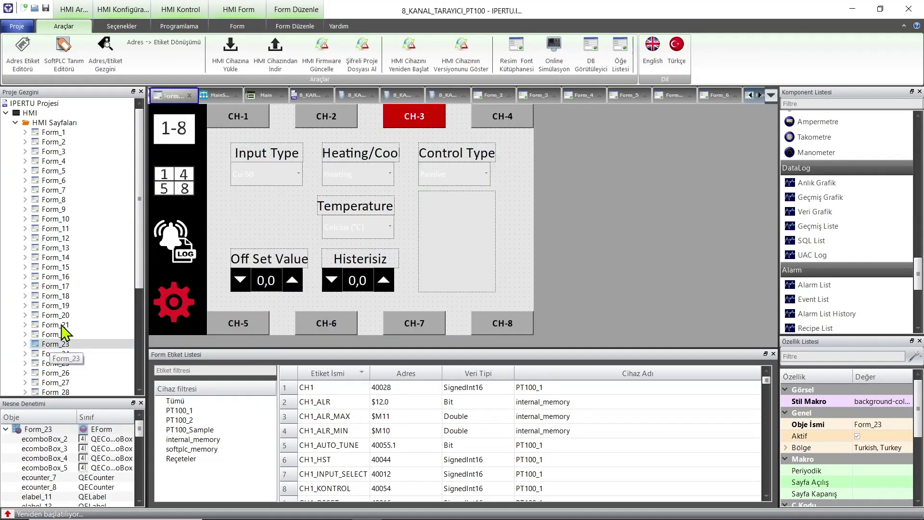
- Look through the alarm, indicator and other components offered in the component list
{"action": "scroll", "coordinate": [130, 222], "scroll_direction": "down", "scroll_amount": 2}
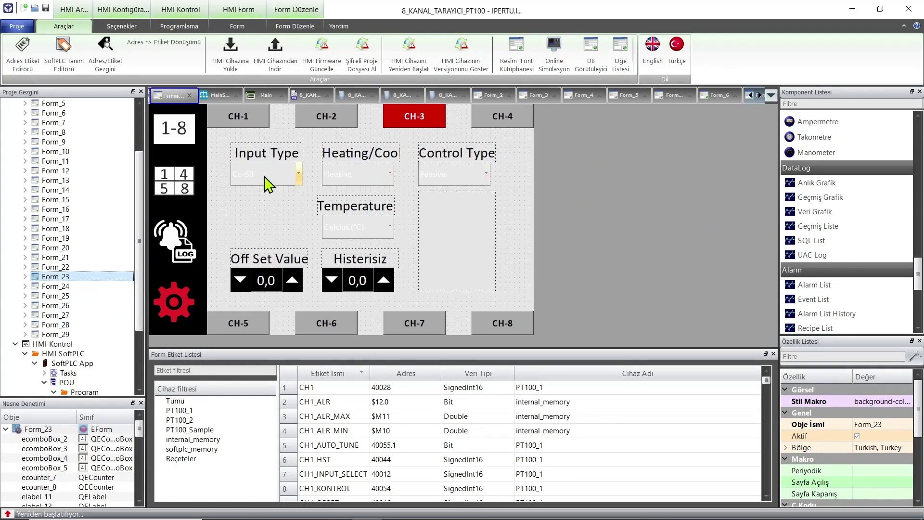
{"action": "scroll", "coordinate": [917, 270], "scroll_direction": "up", "scroll_amount": 3}
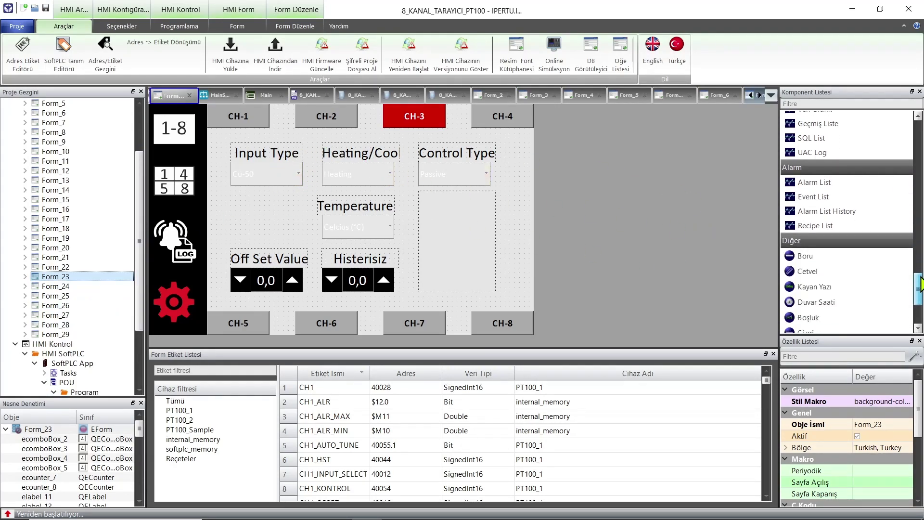
{"action": "scroll", "coordinate": [797, 206], "scroll_direction": "up", "scroll_amount": 1}
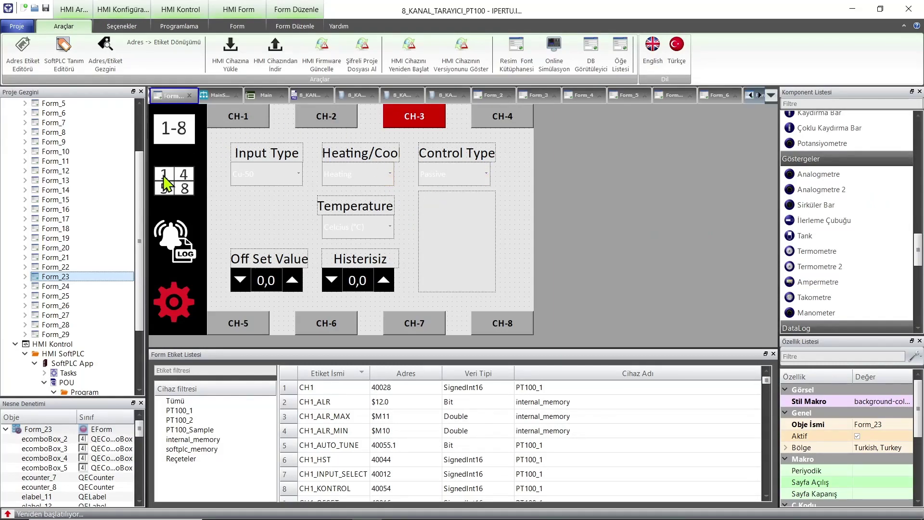